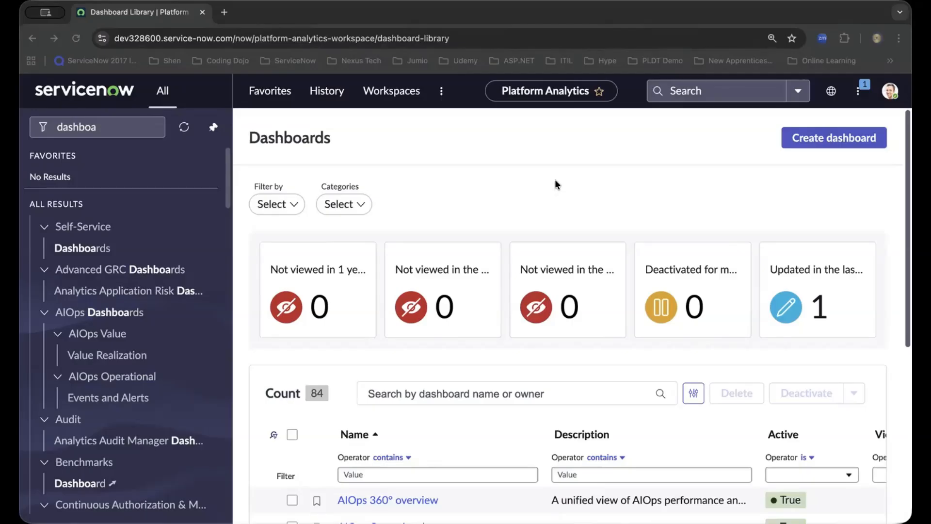
Open the Dashboards library listed under Self-Service.
{"action": "scroll", "coordinate": [557, 184], "scroll_direction": "down", "scroll_amount": 1}
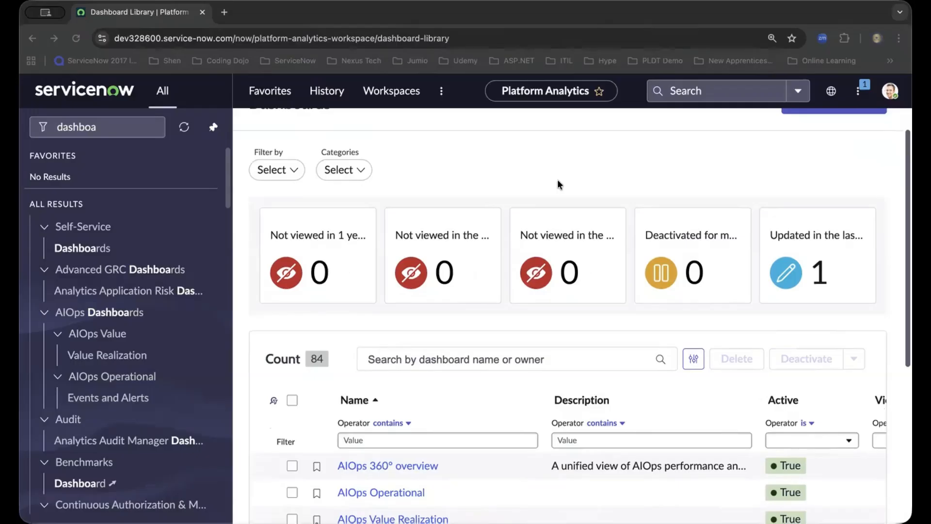
{"action": "scroll", "coordinate": [558, 183], "scroll_direction": "down", "scroll_amount": 5}
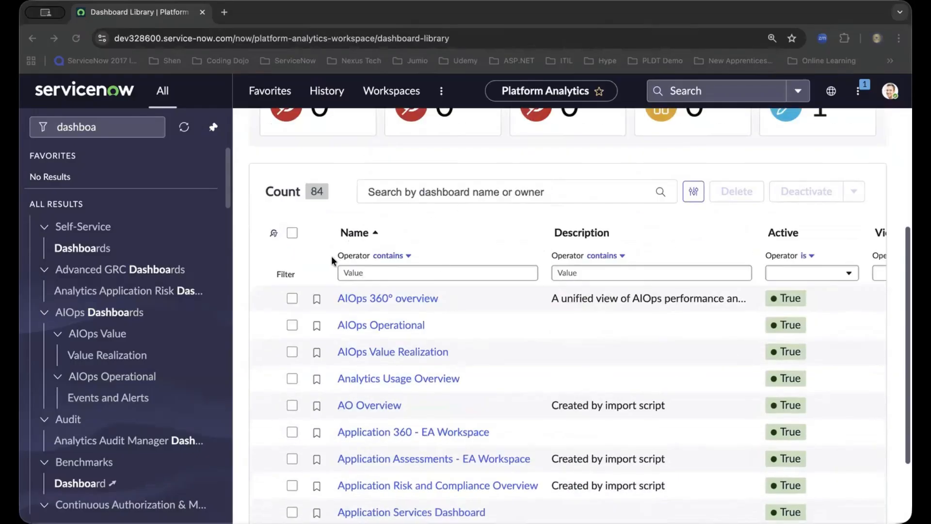
{"action": "left_click", "coordinate": [115, 128]}
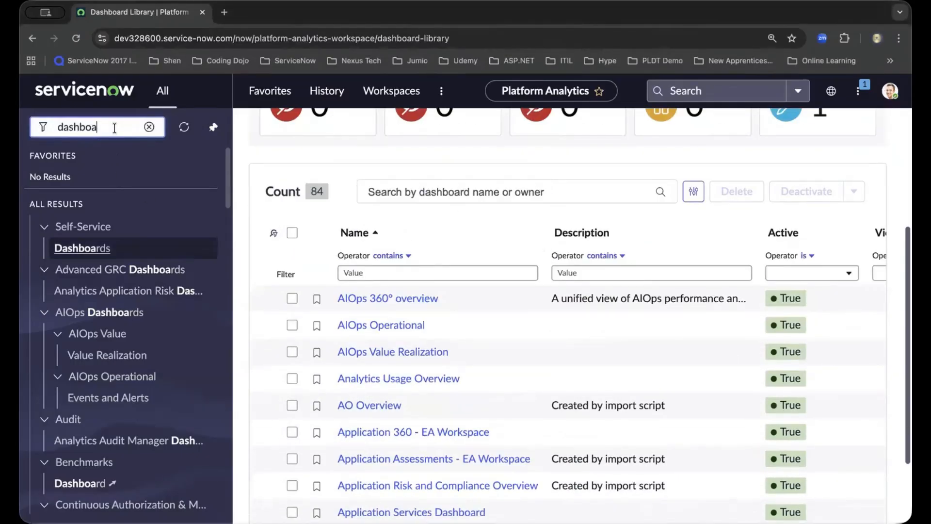
{"action": "left_click", "coordinate": [117, 251]}
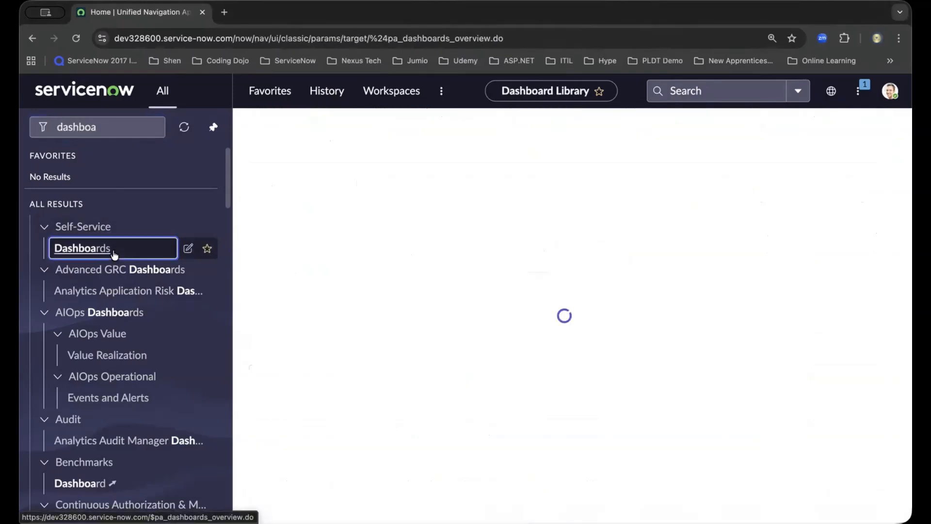
Filter the dashboard list by names containing "change" and open the Change Request dashboard.
{"action": "left_click", "coordinate": [392, 273]}
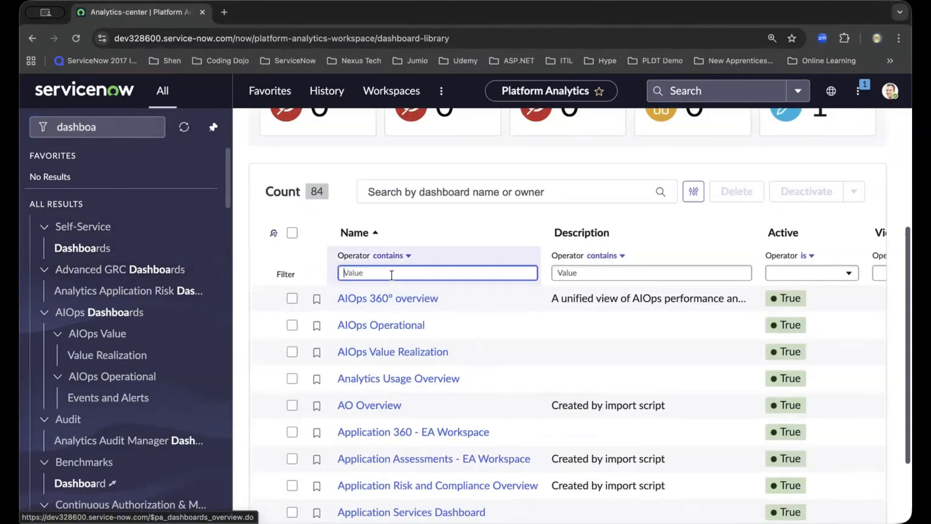
{"action": "type", "text": "ch"}
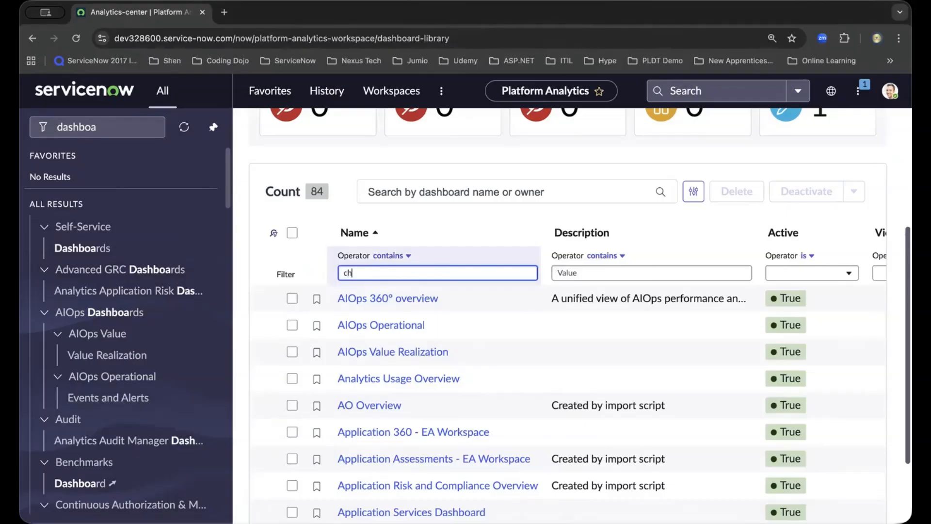
{"action": "type", "text": "ange"}
{"action": "key", "text": "Return"}
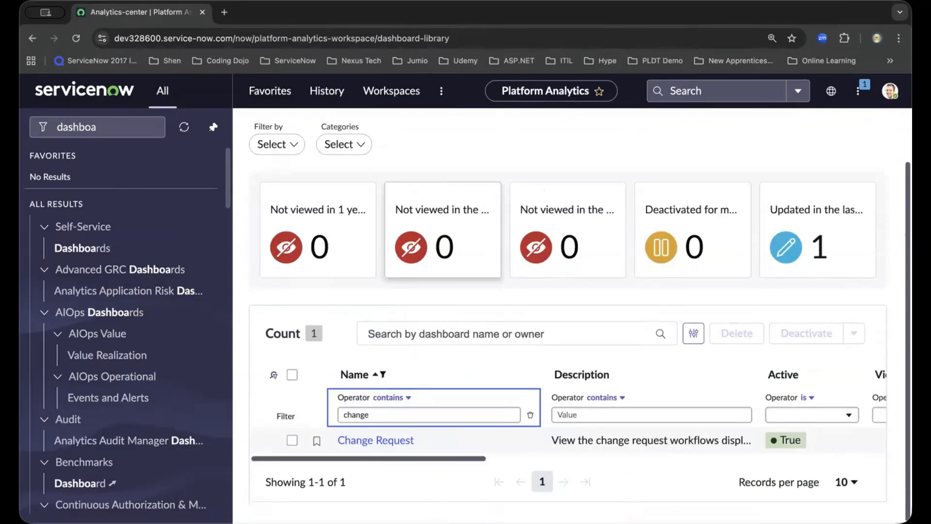
{"action": "left_click", "coordinate": [383, 441]}
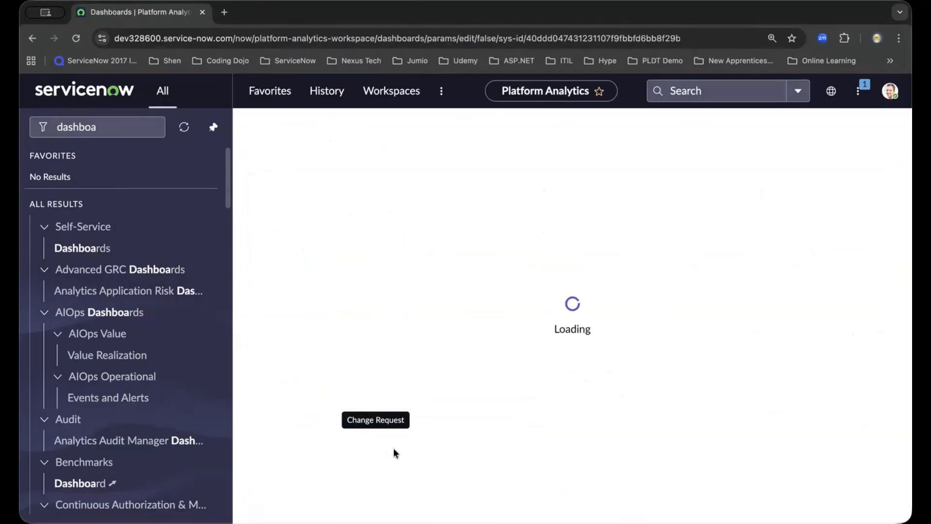
Examine the Change Request dashboard's additional actions and the choices offered by its Priority and Type filters.
{"action": "left_click", "coordinate": [885, 136]}
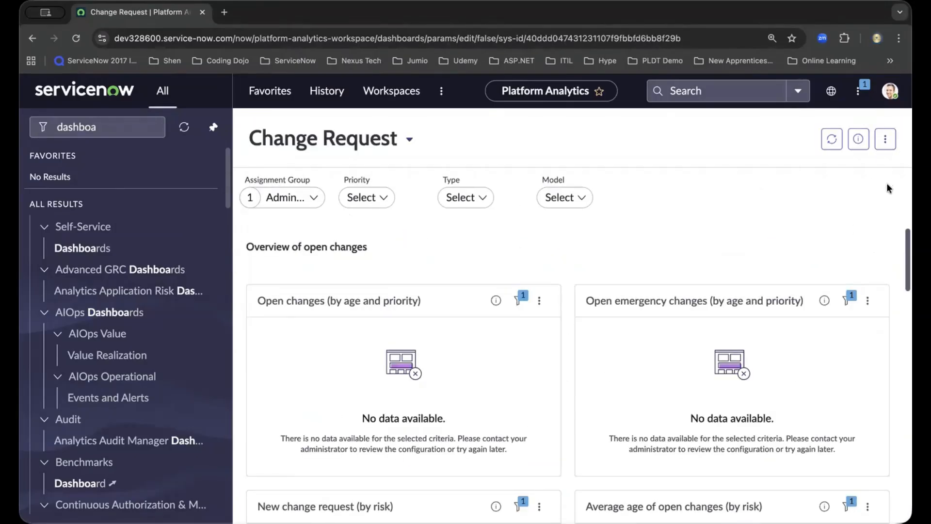
{"action": "left_click", "coordinate": [886, 140]}
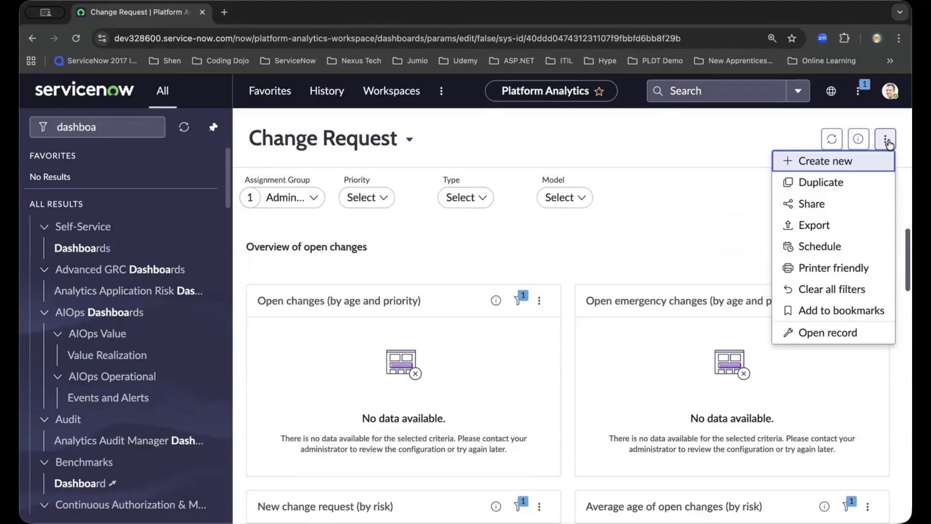
{"action": "left_click", "coordinate": [711, 148]}
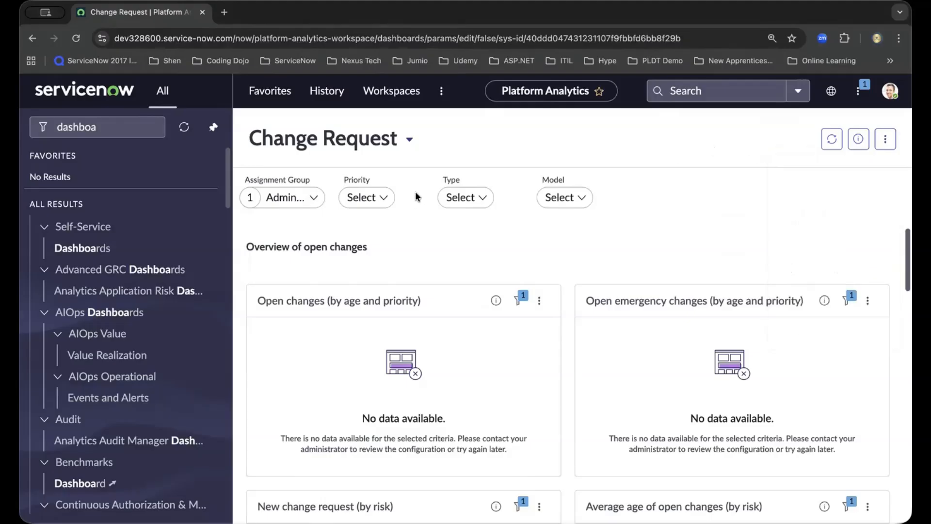
{"action": "left_click", "coordinate": [378, 197]}
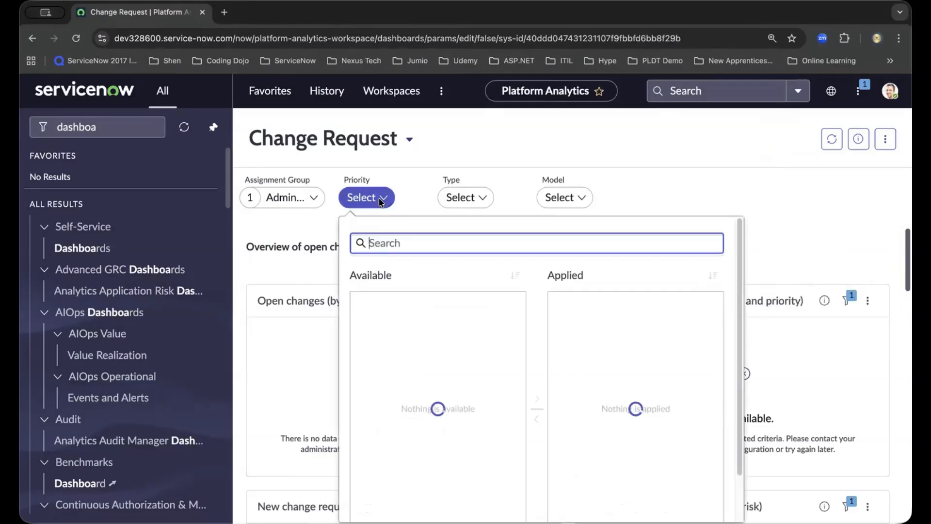
{"action": "left_click", "coordinate": [480, 199]}
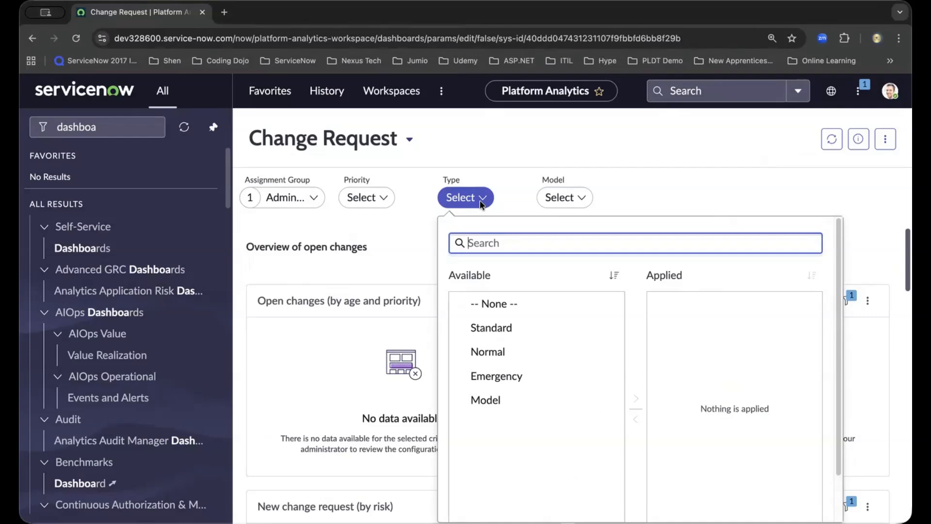
{"action": "left_click", "coordinate": [480, 200]}
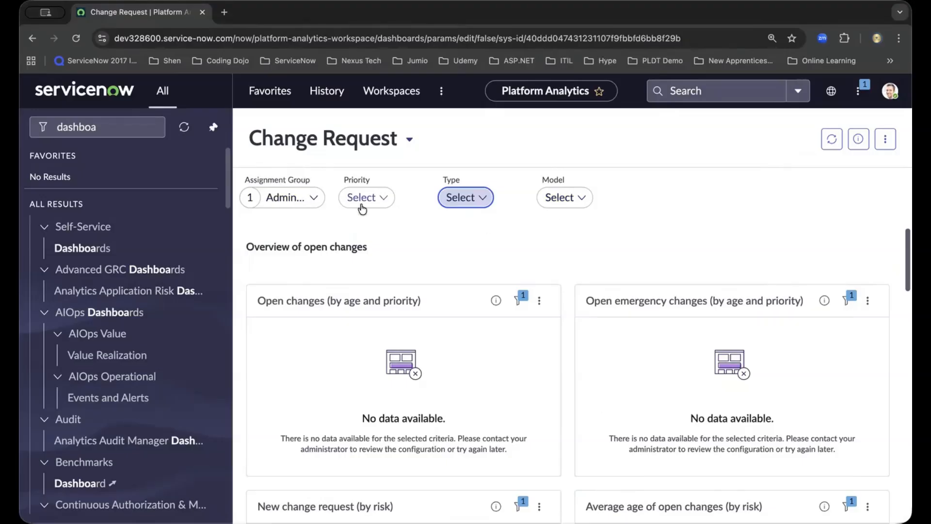
{"action": "left_click", "coordinate": [588, 159]}
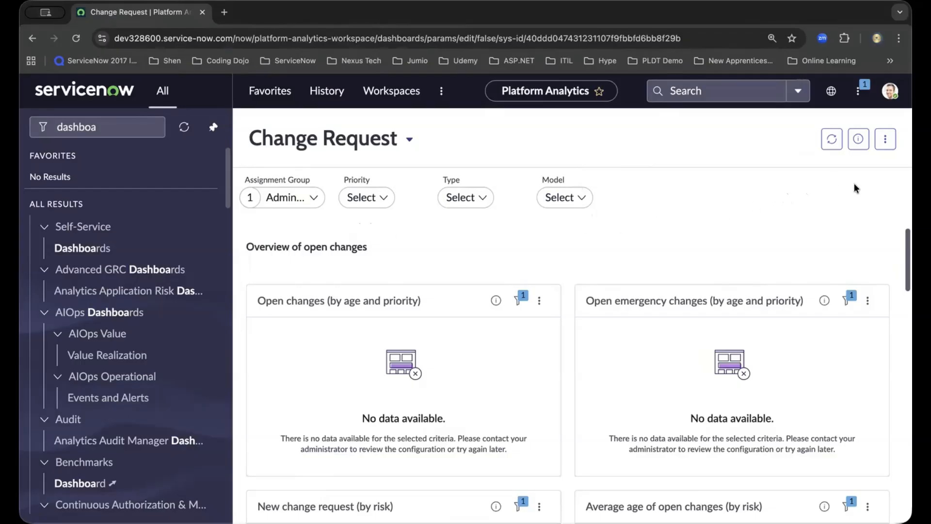
Duplicate the Change Request dashboard.
{"action": "left_click", "coordinate": [886, 141]}
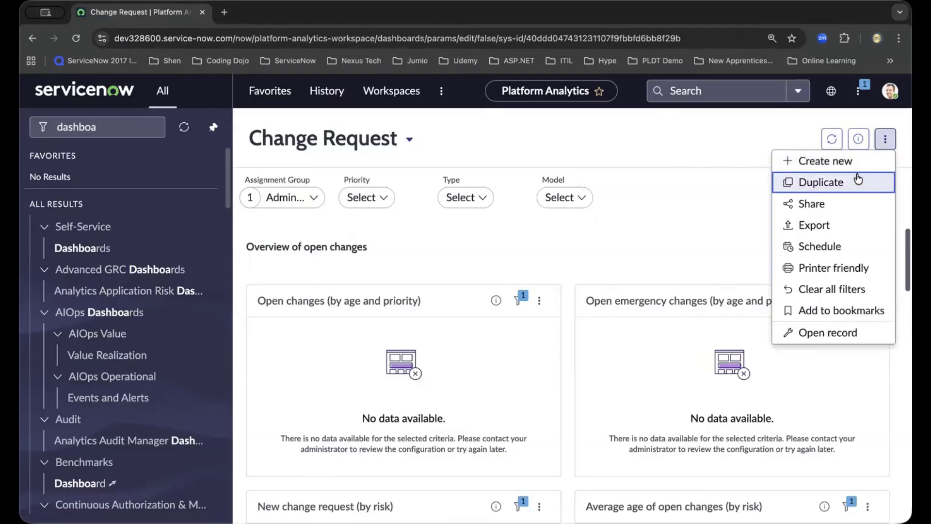
{"action": "left_click", "coordinate": [857, 183]}
{"action": "left_click", "coordinate": [641, 381]}
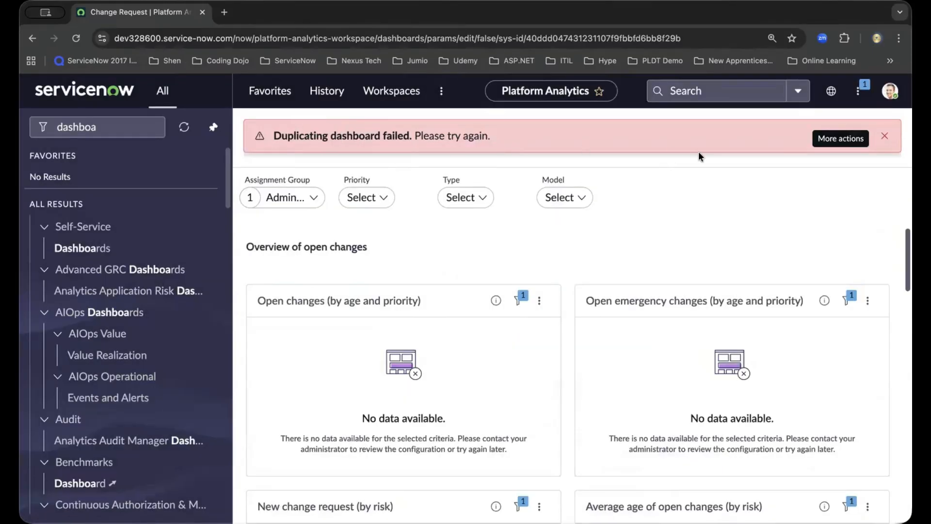
{"action": "left_click", "coordinate": [885, 136]}
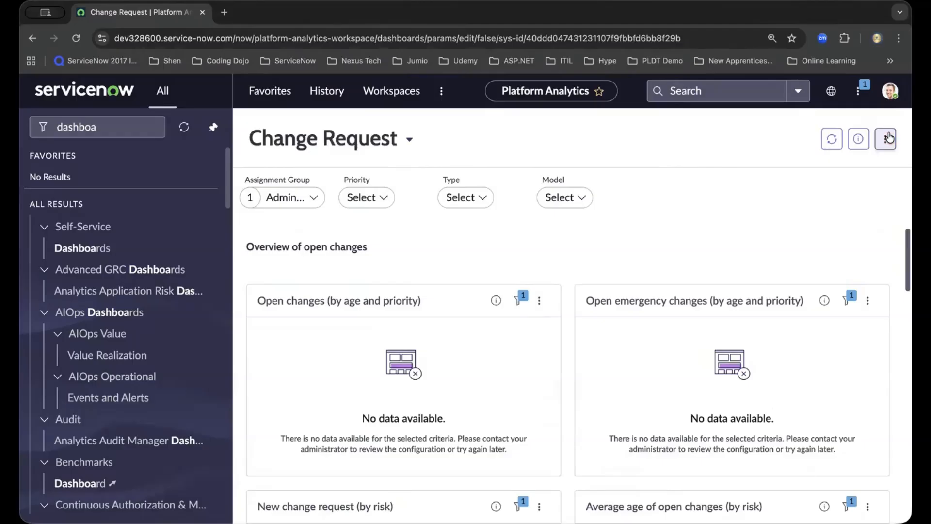
Find the duplicate in the reloaded dashboard library by filtering names for "change" and open Change Request - Copy.
{"action": "left_click", "coordinate": [94, 250]}
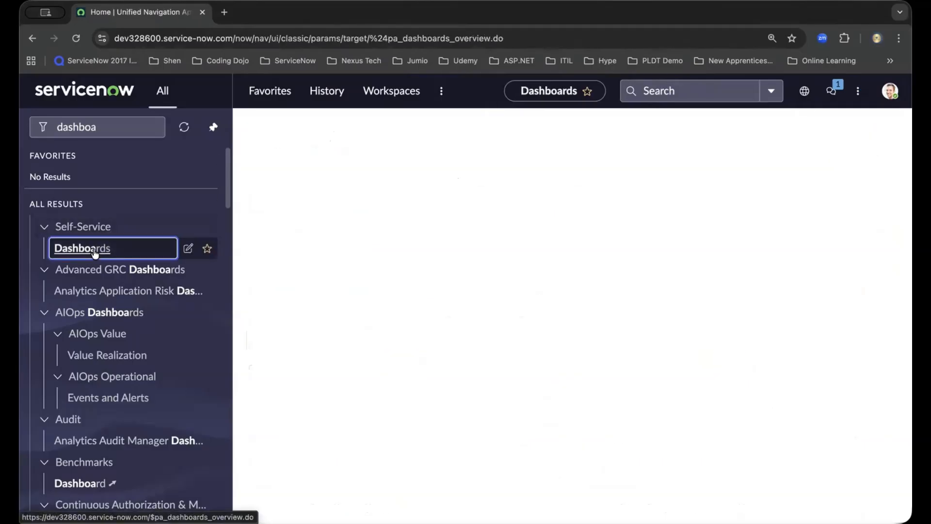
{"action": "left_click", "coordinate": [79, 39]}
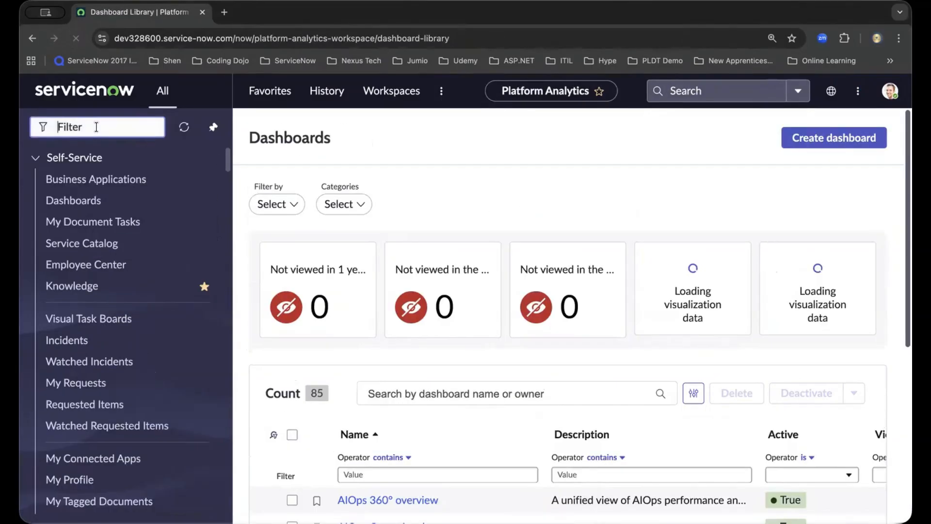
{"action": "left_click", "coordinate": [426, 473]}
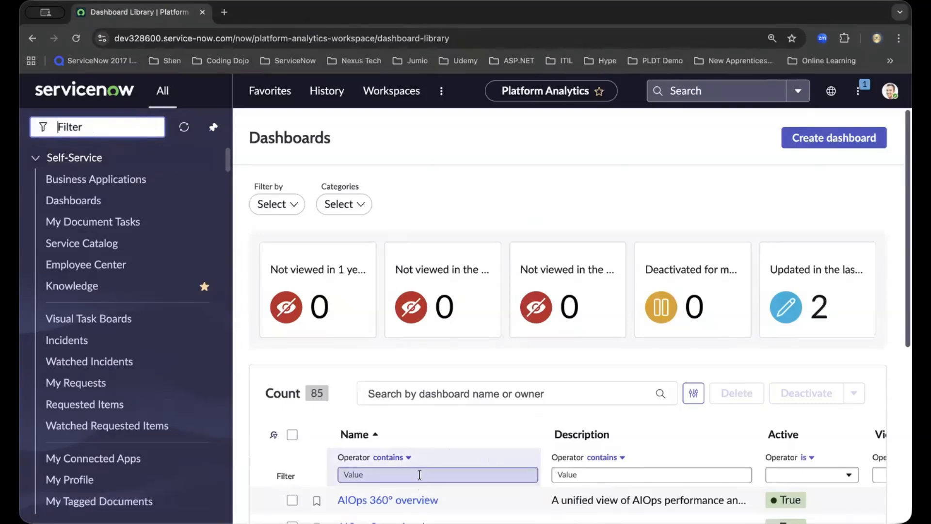
{"action": "type", "text": "dashbp"}
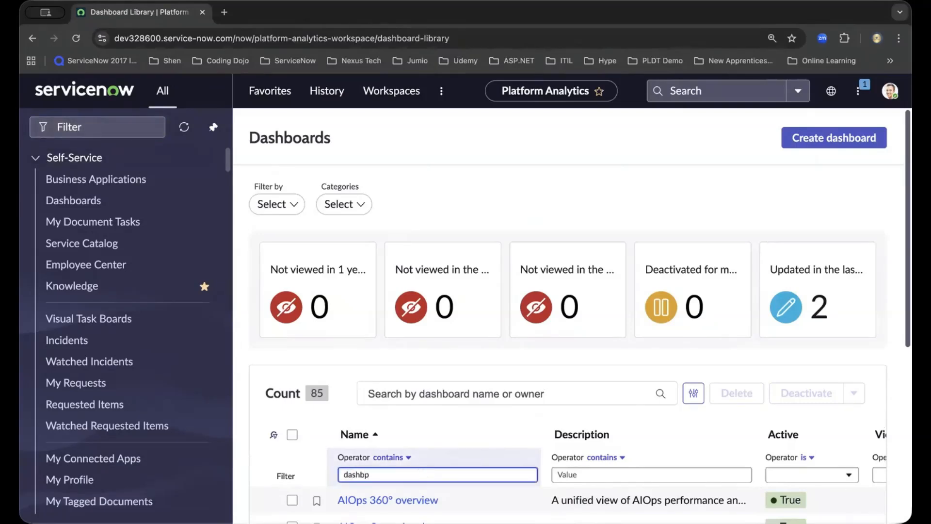
{"action": "key", "text": "BackSpace"}
{"action": "type", "text": "oard"}
{"action": "scroll", "coordinate": [306, 278], "scroll_direction": "down", "scroll_amount": 4}
{"action": "type", "text": "change"}
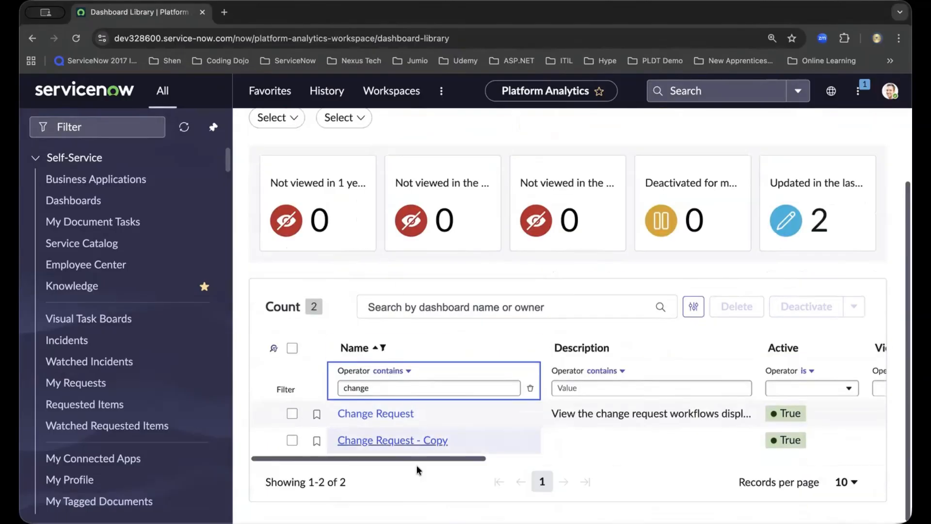
{"action": "left_click", "coordinate": [396, 441]}
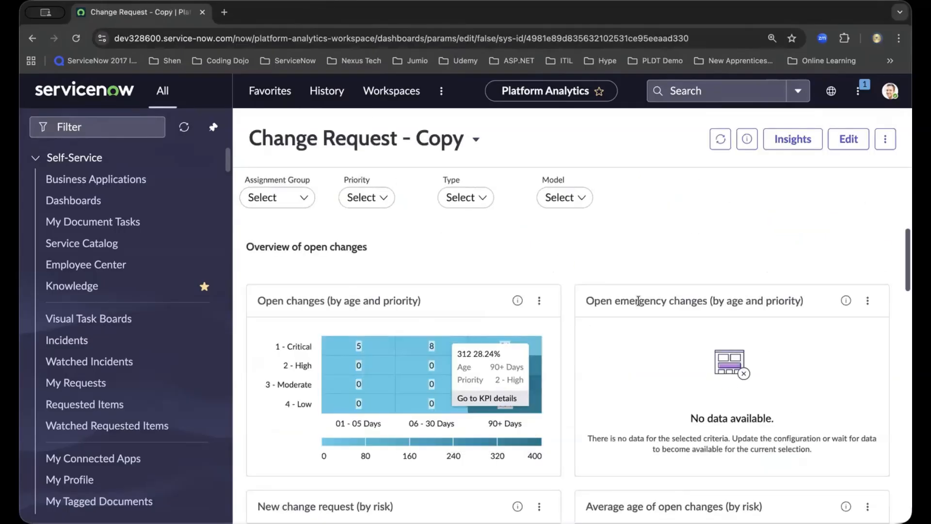
Start editing the copied dashboard and review the Assignment Group filter's configuration, including its available filter types.
{"action": "left_click", "coordinate": [847, 140]}
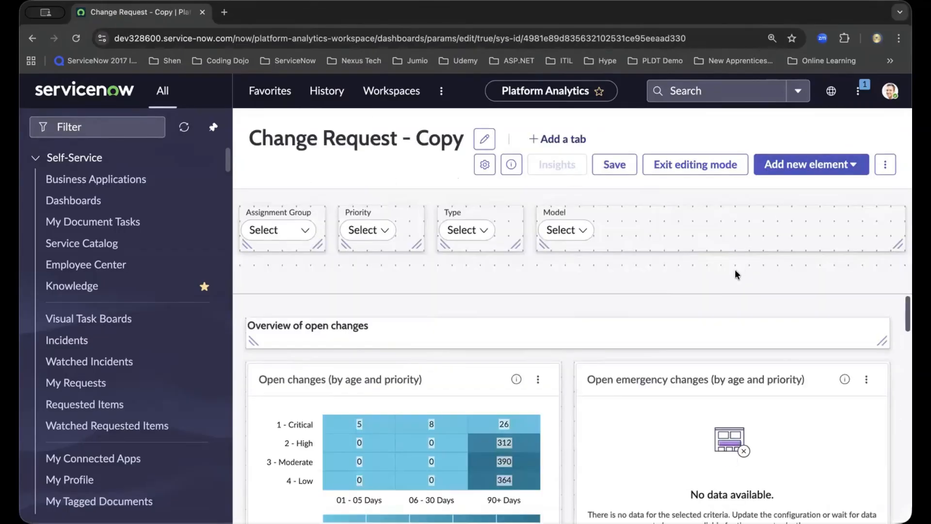
{"action": "left_click", "coordinate": [298, 233]}
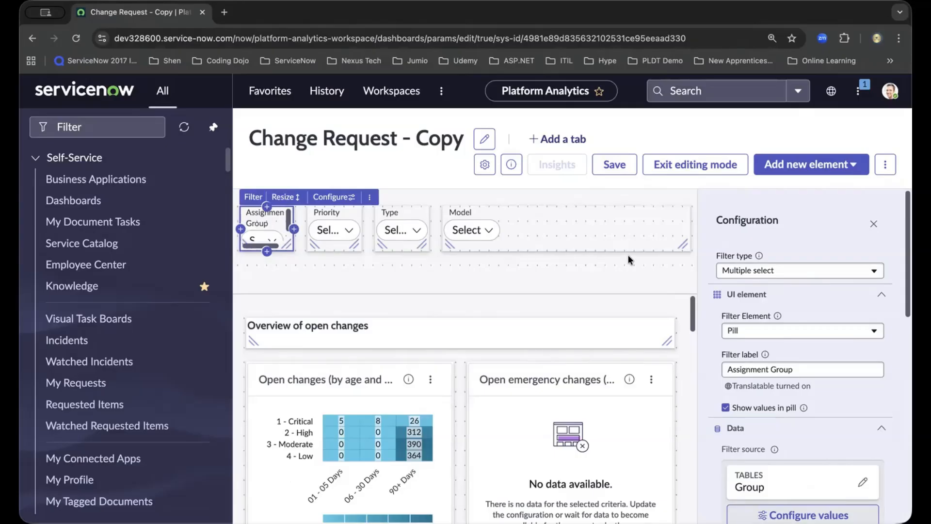
{"action": "double_click", "coordinate": [724, 255]}
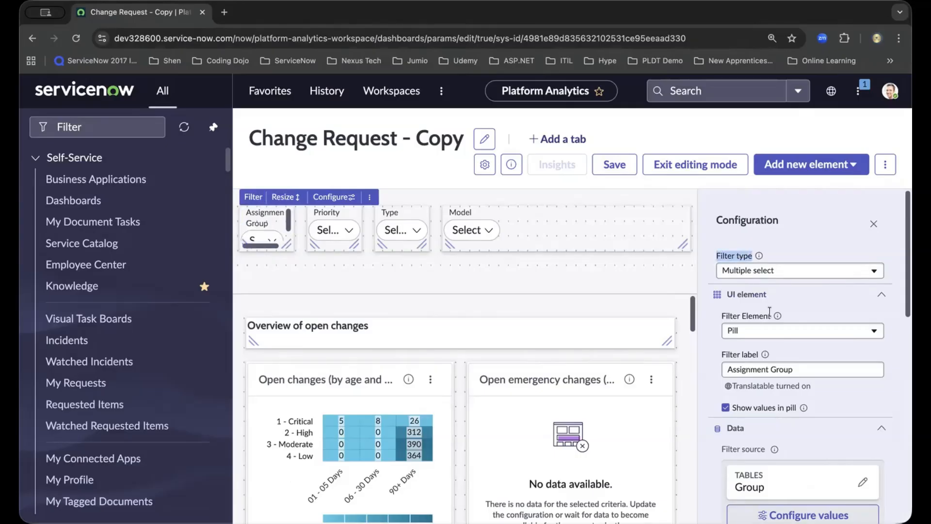
{"action": "scroll", "coordinate": [815, 308], "scroll_direction": "down", "scroll_amount": 5}
{"action": "scroll", "coordinate": [813, 304], "scroll_direction": "down", "scroll_amount": 6}
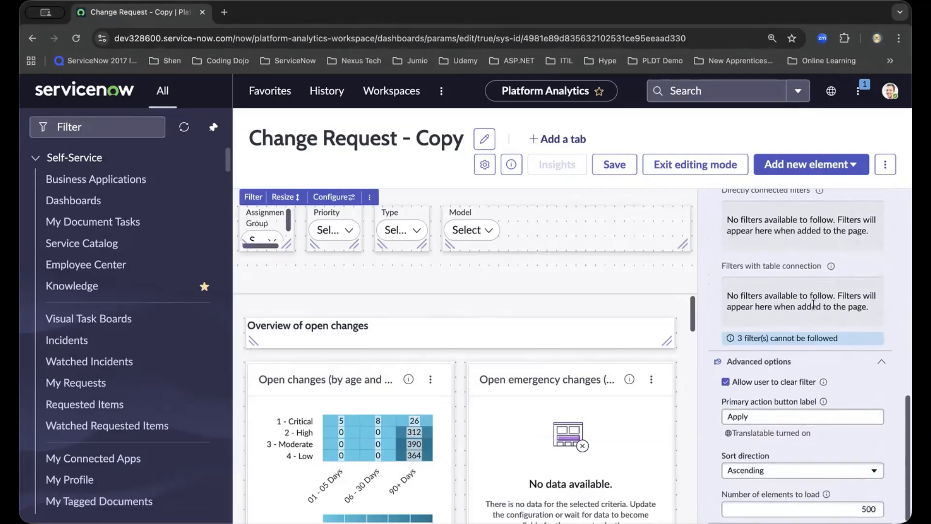
{"action": "scroll", "coordinate": [814, 305], "scroll_direction": "up", "scroll_amount": 11}
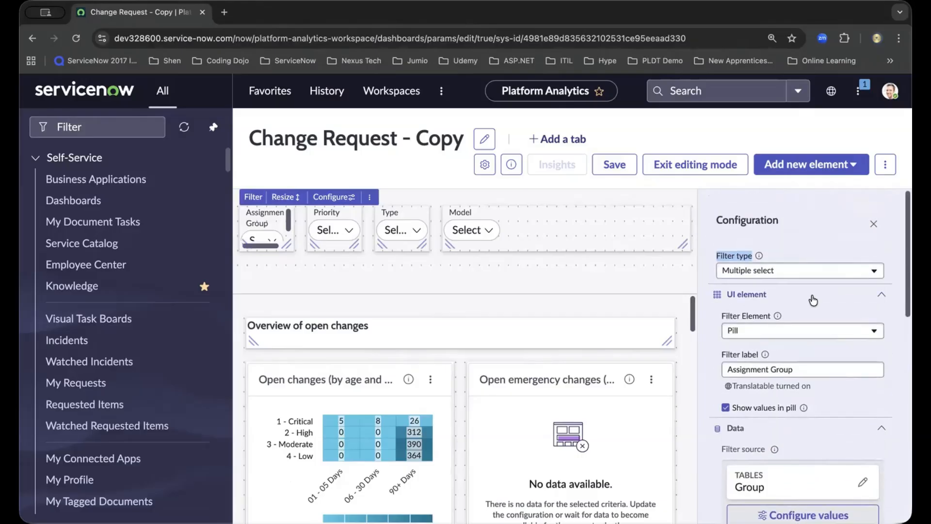
{"action": "left_click", "coordinate": [875, 272]}
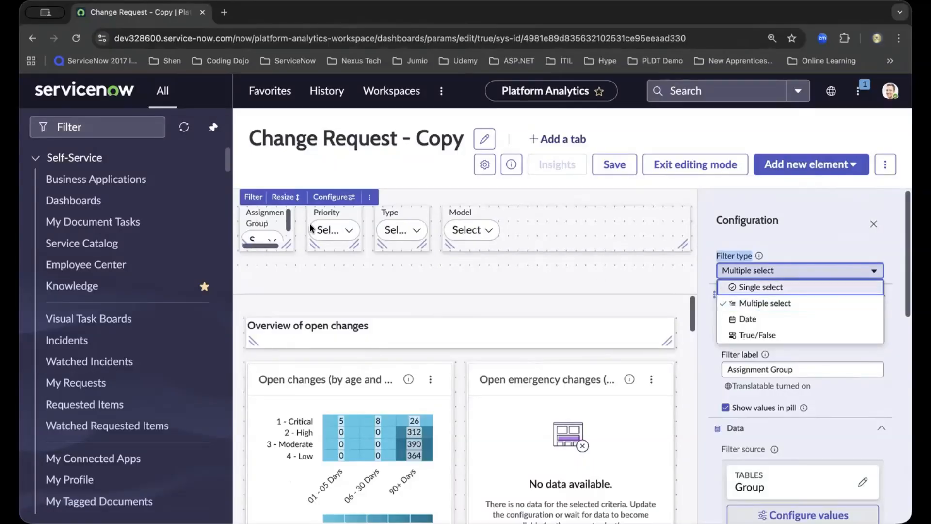
Review the Priority and Type filters' settings and narrow the Model filter to less than half its width.
{"action": "left_click", "coordinate": [331, 219]}
{"action": "left_click", "coordinate": [401, 220]}
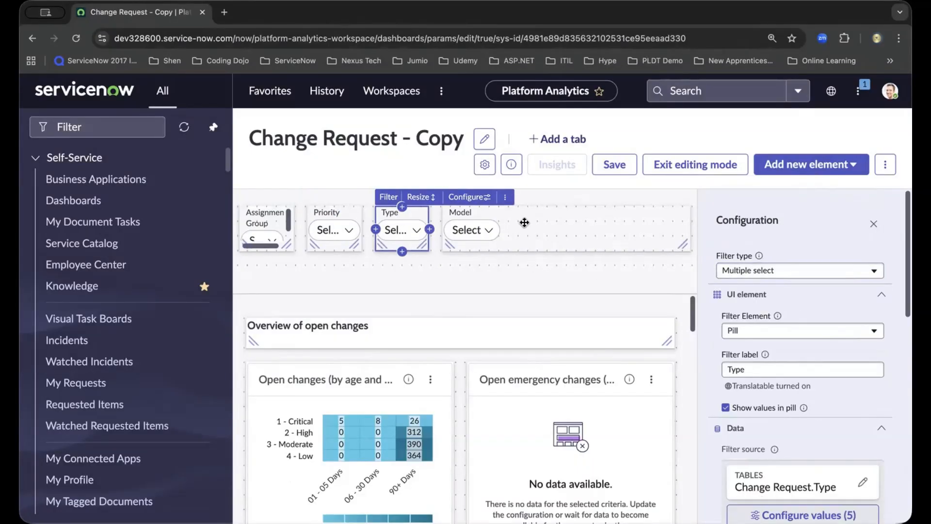
{"action": "left_click", "coordinate": [524, 222]}
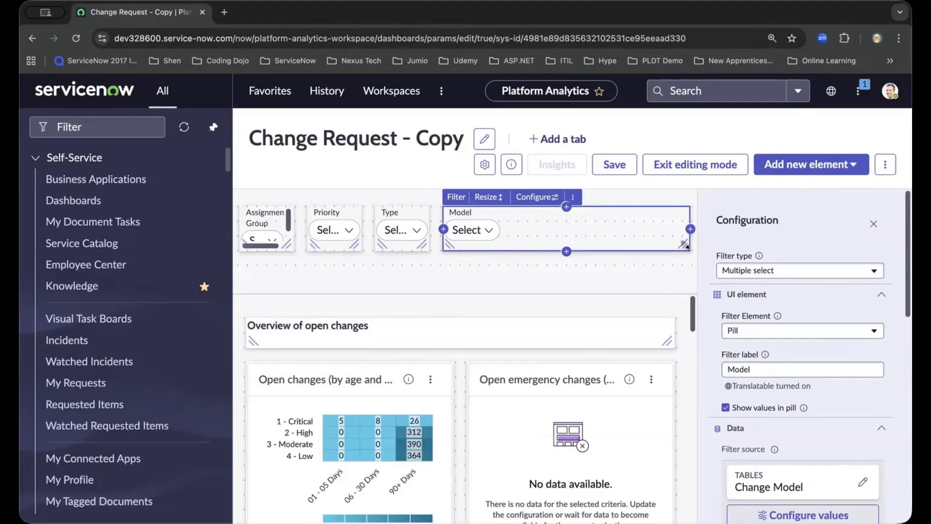
{"action": "left_click_drag", "start_coordinate": [687, 248], "coordinate": [552, 246]}
Add a new filter element to the dashboard from scratch, without preconfigured data.
{"action": "left_click", "coordinate": [850, 162]}
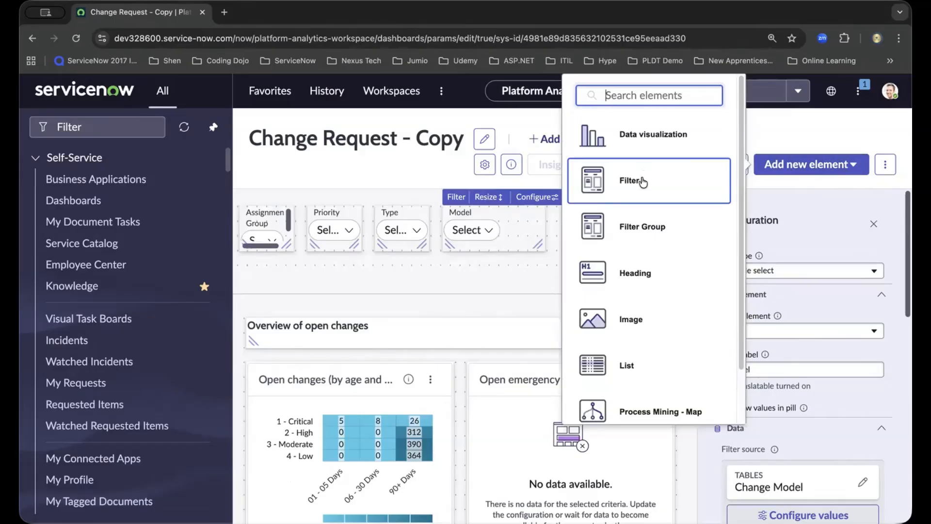
{"action": "left_click", "coordinate": [641, 179]}
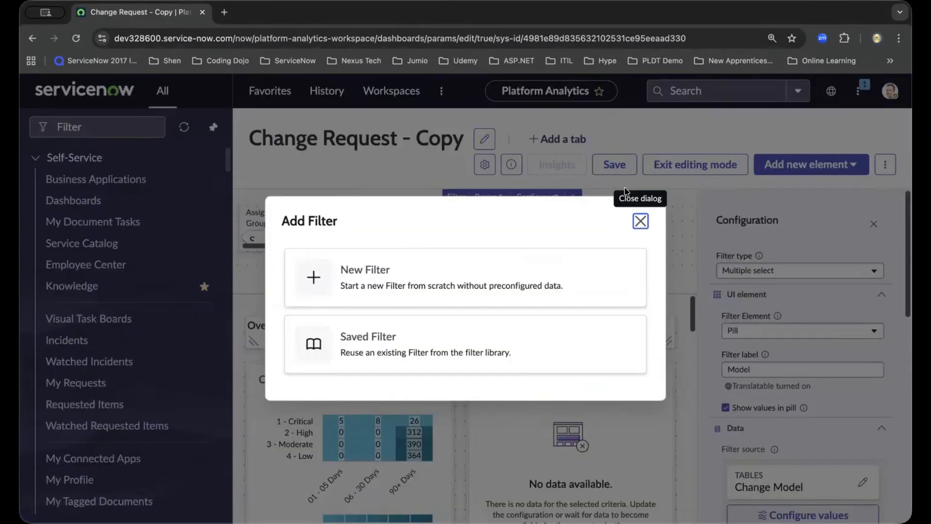
{"action": "left_click", "coordinate": [476, 282]}
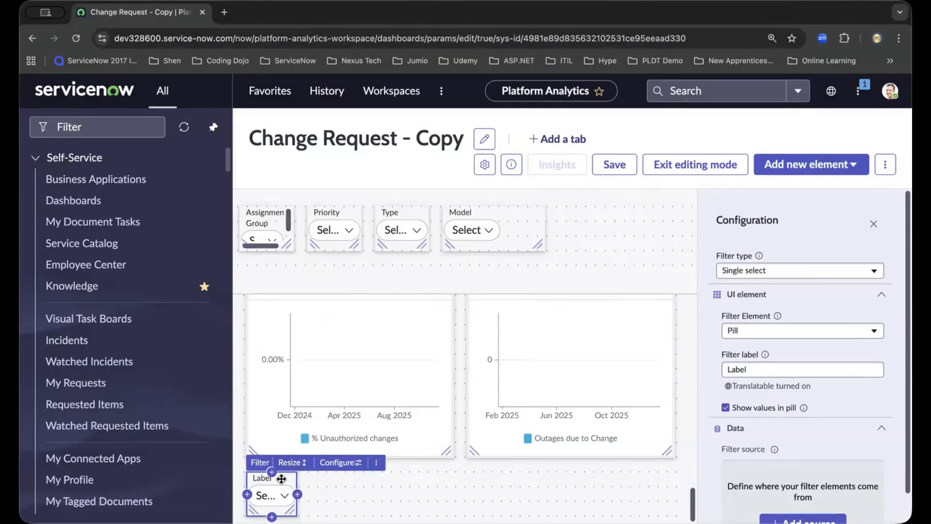
Place the new filter beside the Model filter and configure it as a Date filter labelled Created.
{"action": "left_click_drag", "start_coordinate": [282, 479], "coordinate": [583, 218]}
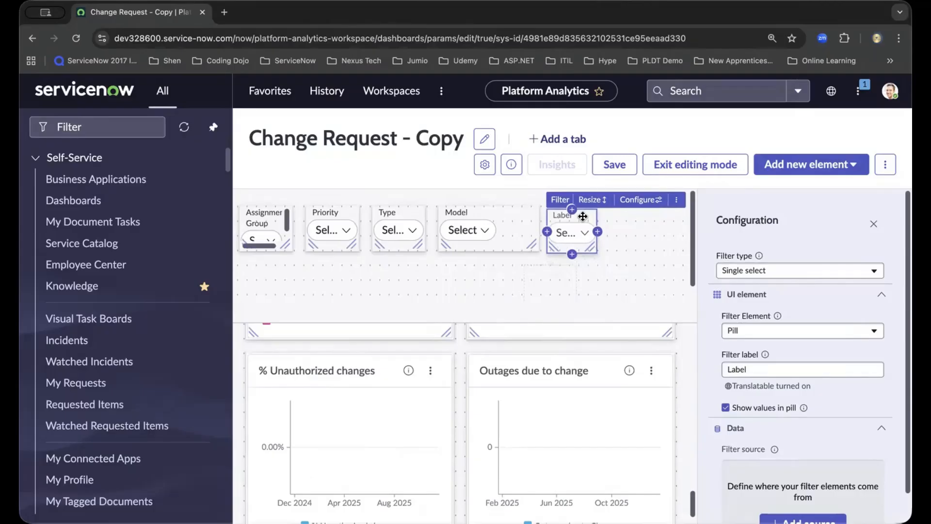
{"action": "left_click", "coordinate": [820, 272]}
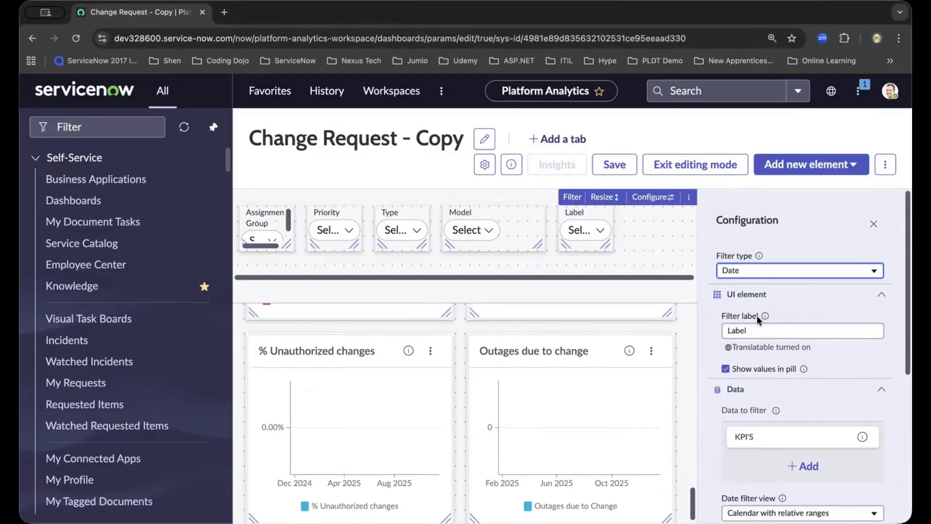
{"action": "left_click", "coordinate": [759, 330]}
{"action": "left_click_drag", "start_coordinate": [758, 330], "coordinate": [682, 321]}
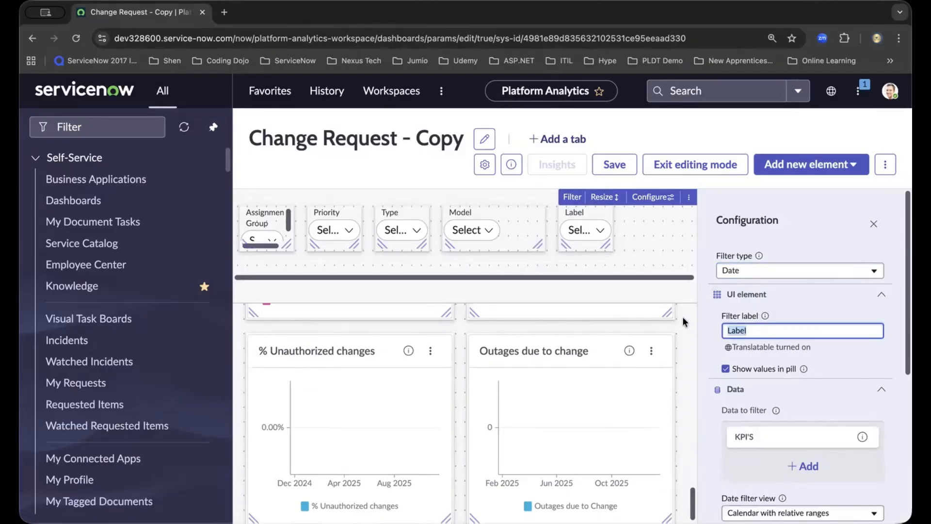
{"action": "type", "text": "Created"}
{"action": "left_click", "coordinate": [584, 213]}
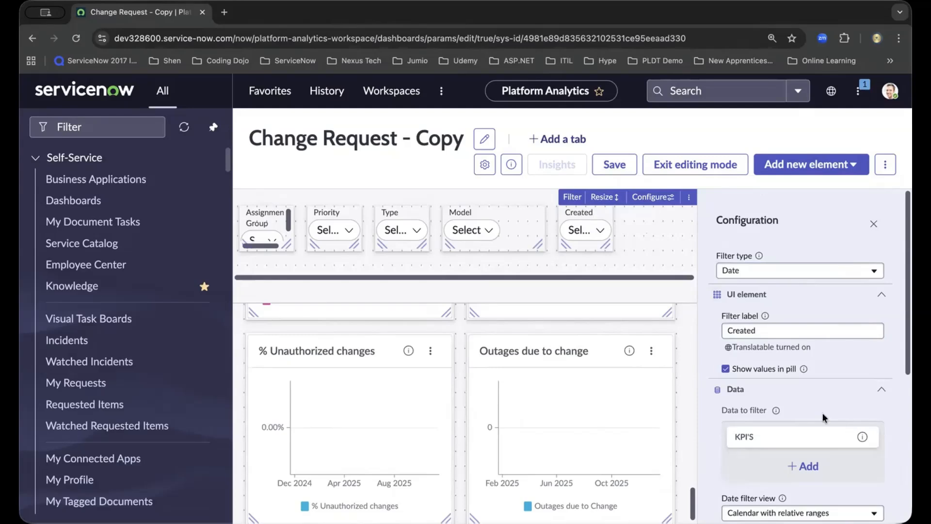
Start adding a table target to the Created filter's data and choose the Change Request (change_request) table.
{"action": "scroll", "coordinate": [821, 388], "scroll_direction": "down", "scroll_amount": 1}
{"action": "scroll", "coordinate": [820, 388], "scroll_direction": "down", "scroll_amount": 1}
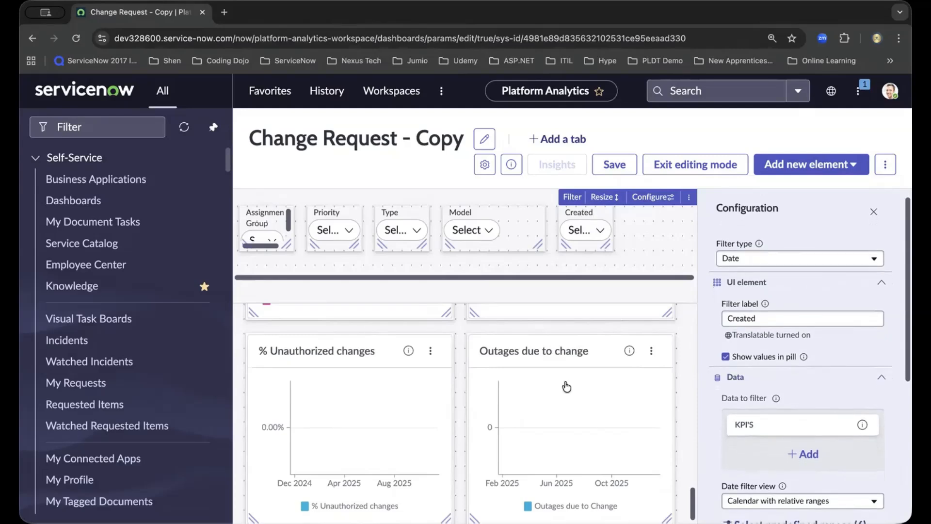
{"action": "scroll", "coordinate": [562, 388], "scroll_direction": "up", "scroll_amount": 10}
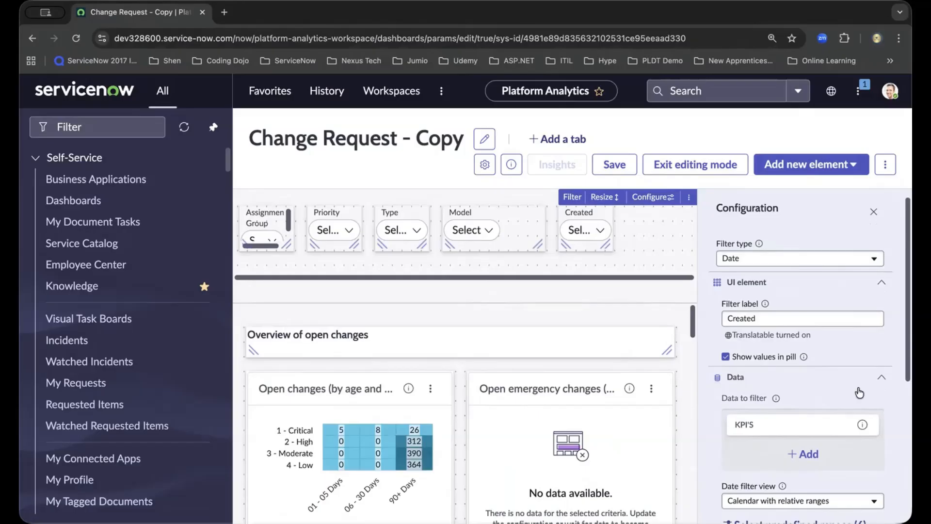
{"action": "scroll", "coordinate": [825, 391], "scroll_direction": "down", "scroll_amount": 3}
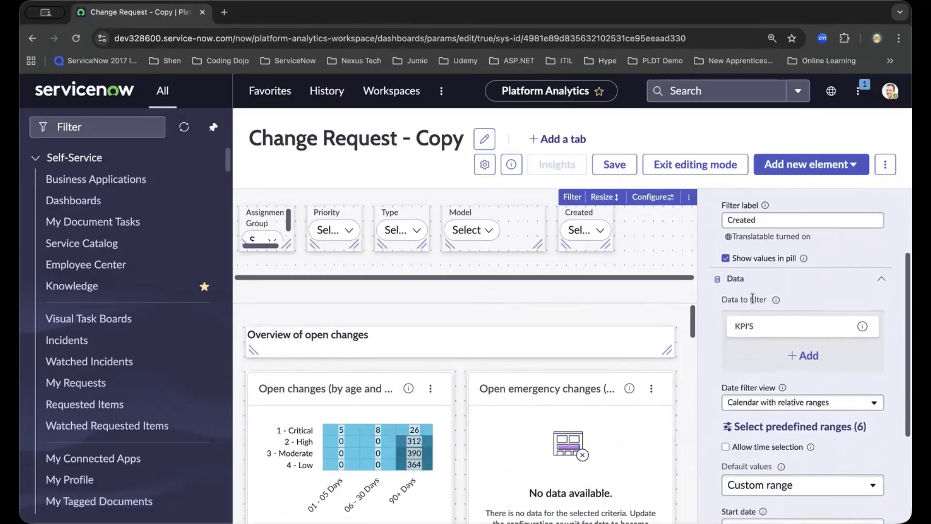
{"action": "left_click", "coordinate": [805, 360]}
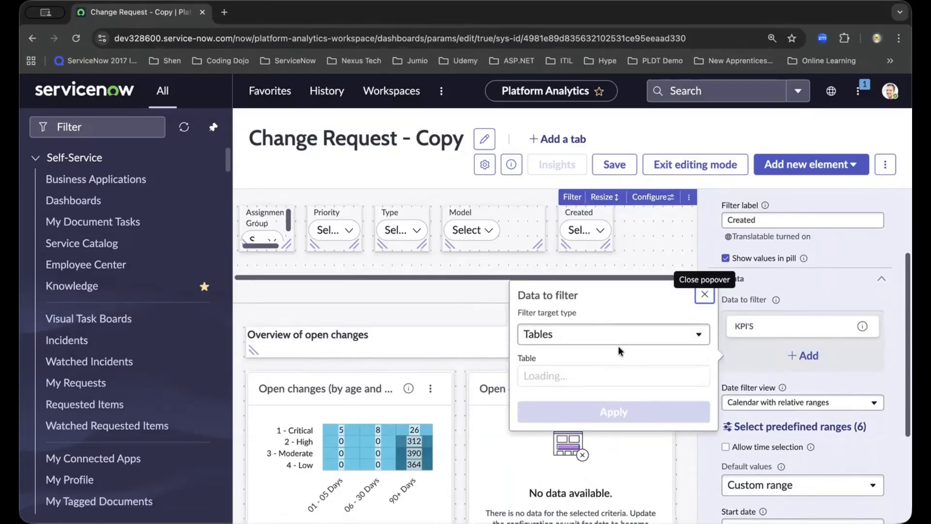
{"action": "left_click", "coordinate": [616, 375]}
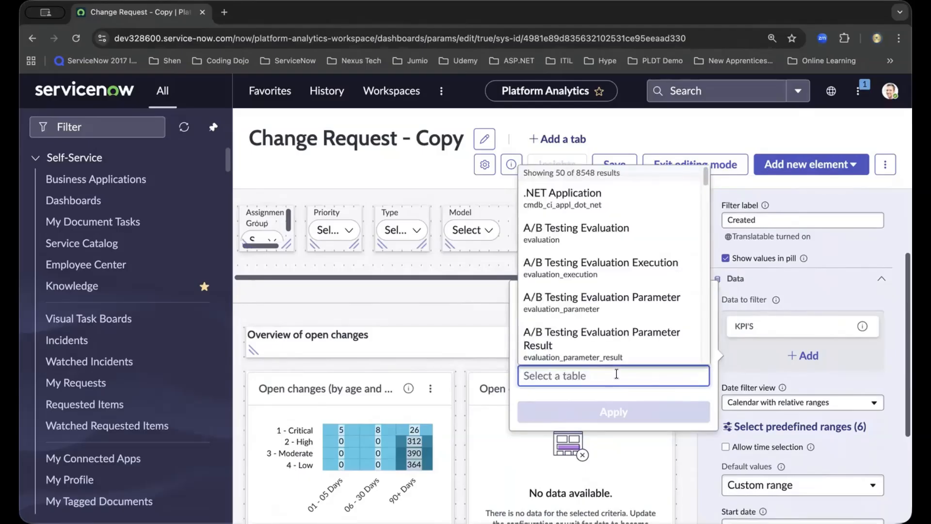
{"action": "type", "text": "cha"}
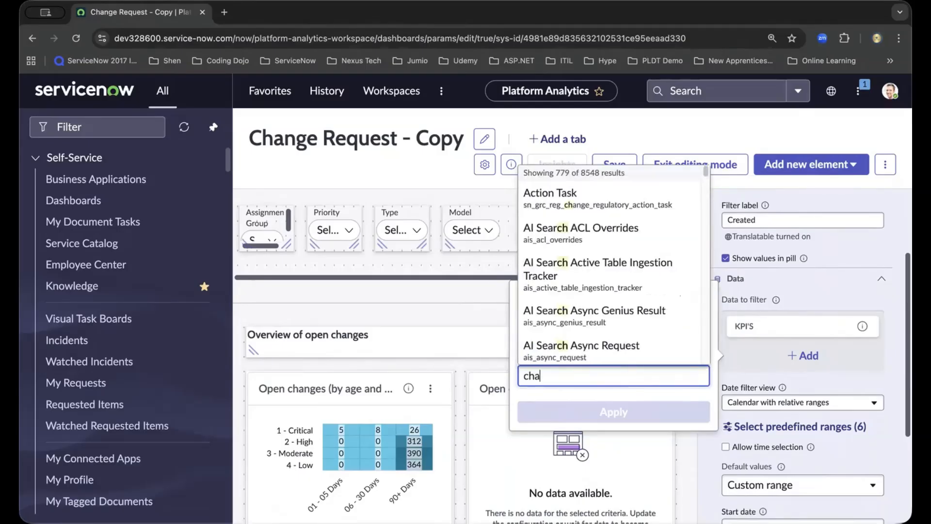
{"action": "type", "text": "nge_re"}
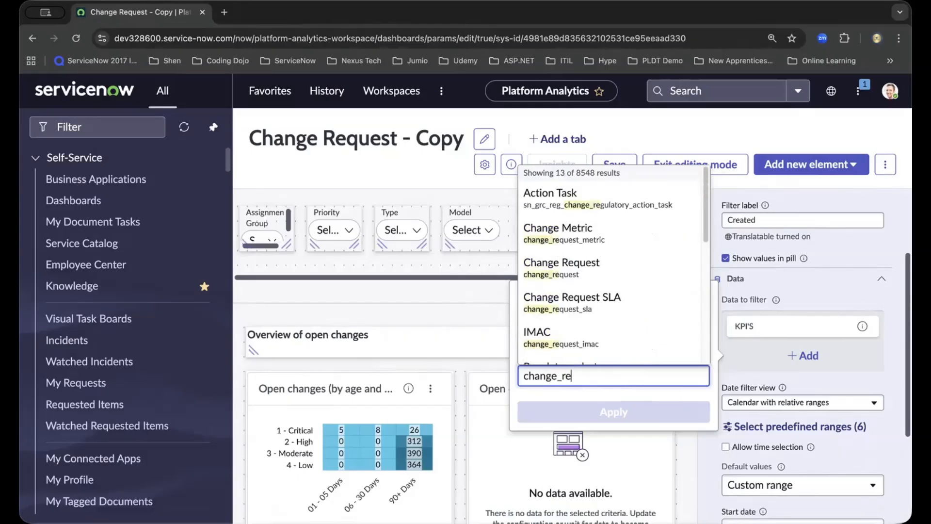
{"action": "type", "text": "quest"}
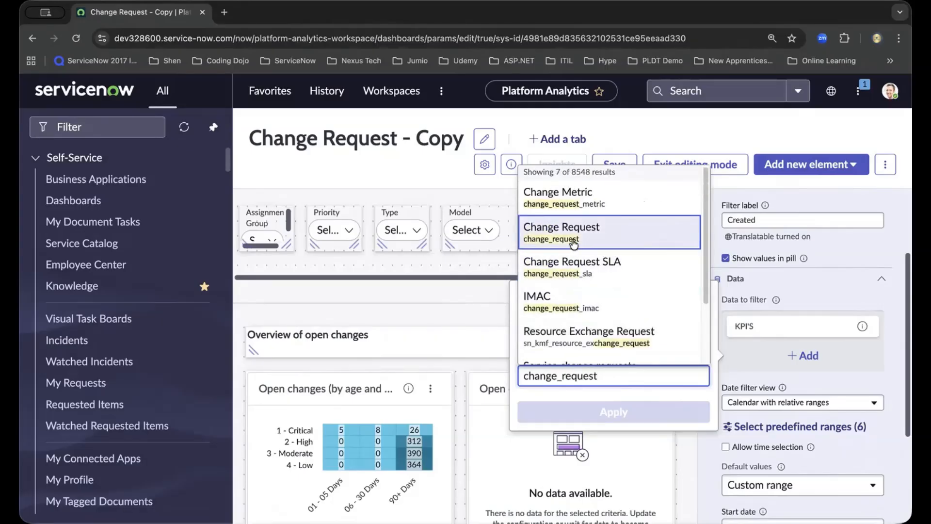
{"action": "left_click", "coordinate": [574, 243]}
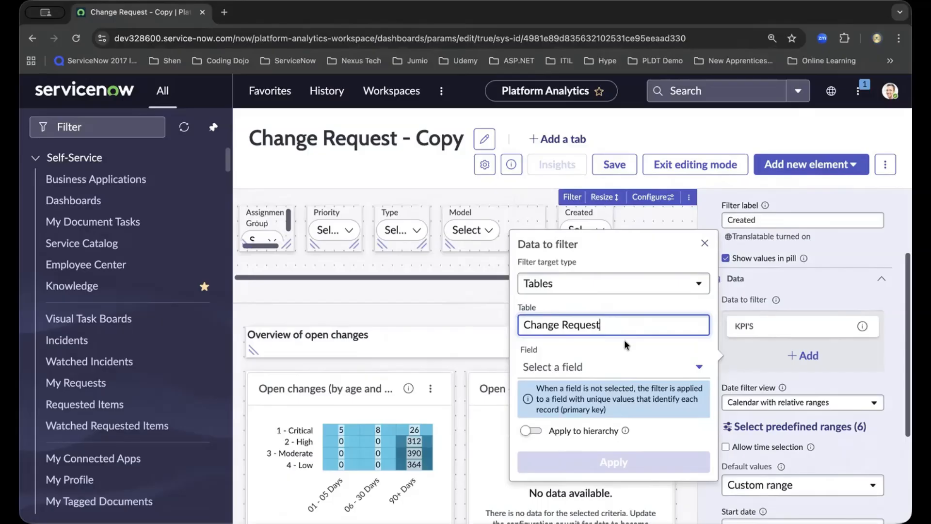
Set the table target's field to Created, apply the data target, and save the dashboard.
{"action": "left_click", "coordinate": [697, 367]}
{"action": "type", "text": "created"}
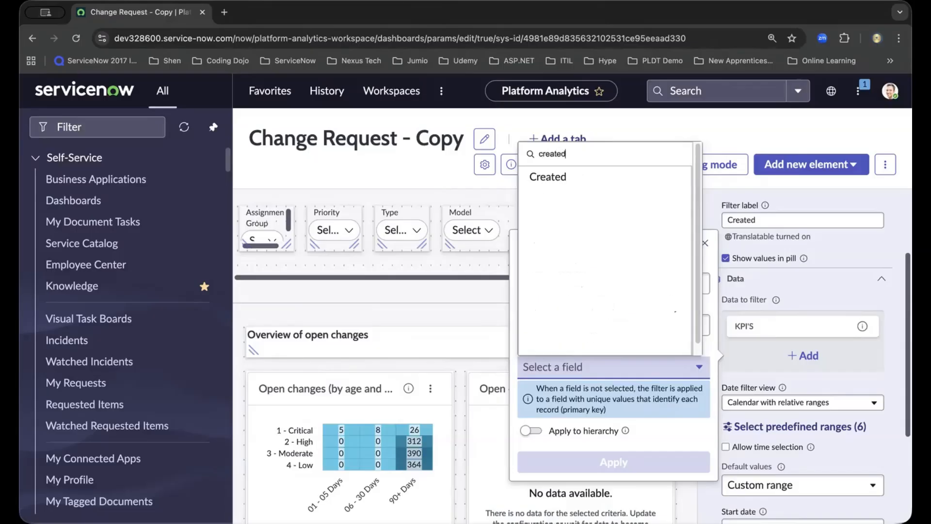
{"action": "left_click", "coordinate": [555, 177]}
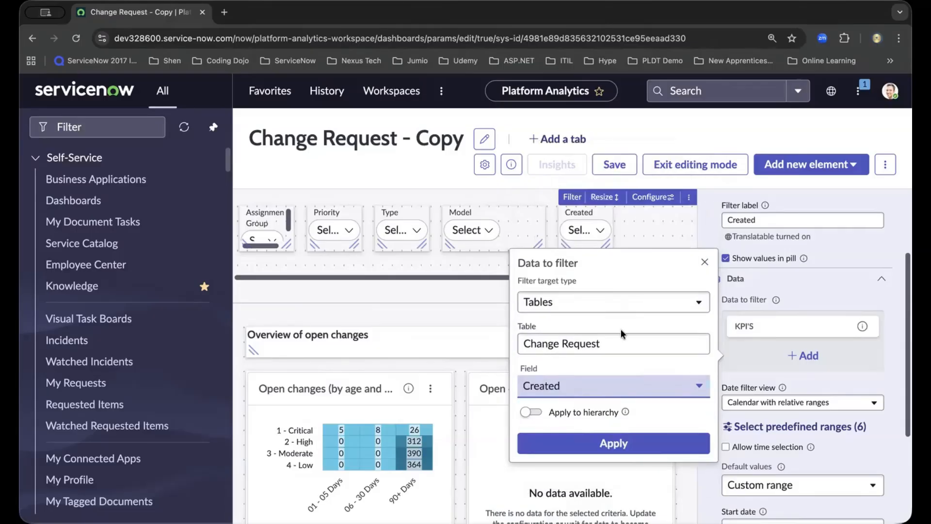
{"action": "left_click", "coordinate": [627, 452]}
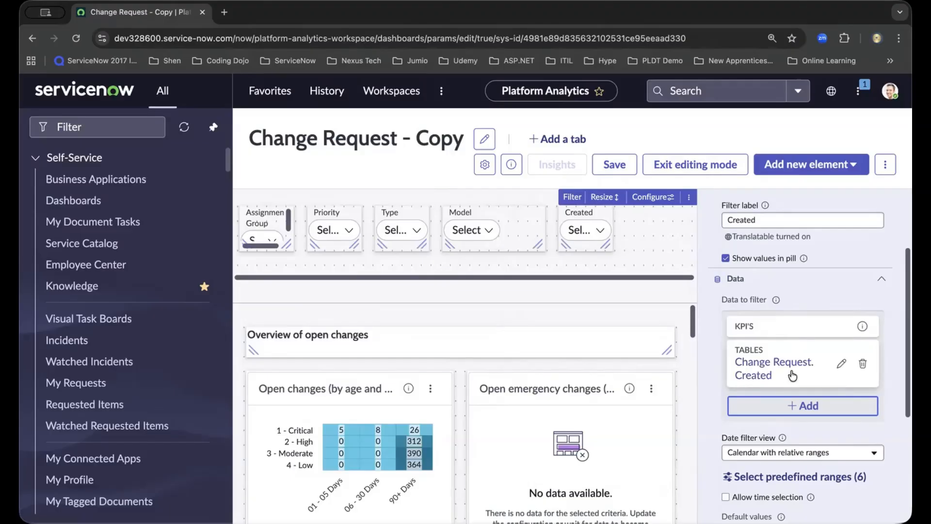
{"action": "scroll", "coordinate": [792, 374], "scroll_direction": "up", "scroll_amount": 3}
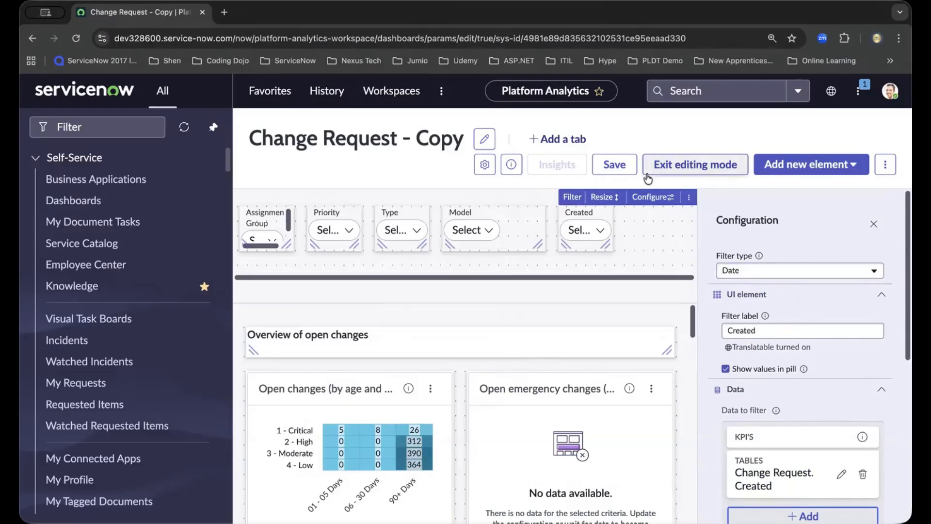
{"action": "left_click", "coordinate": [623, 168]}
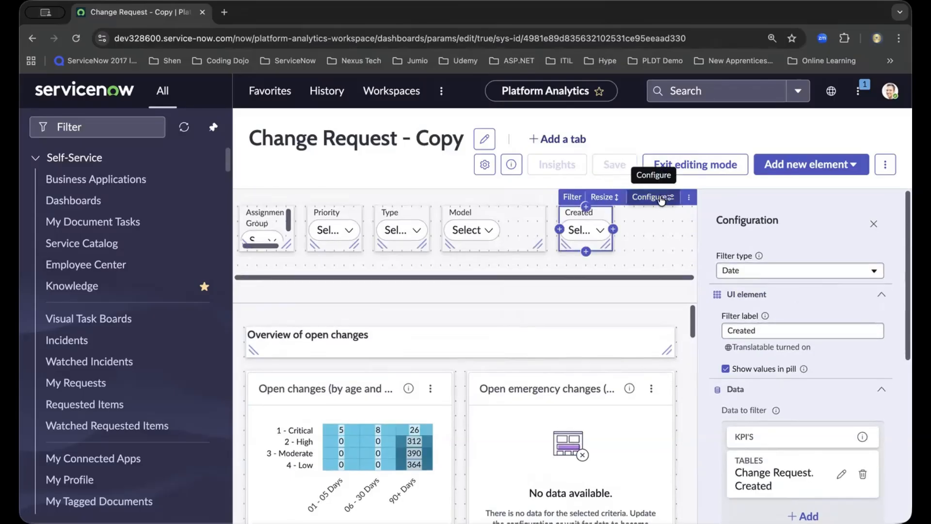
Add the Created filter to the library, naming it Change Request followed by a hyphen and the owner's first name.
{"action": "left_click", "coordinate": [690, 197]}
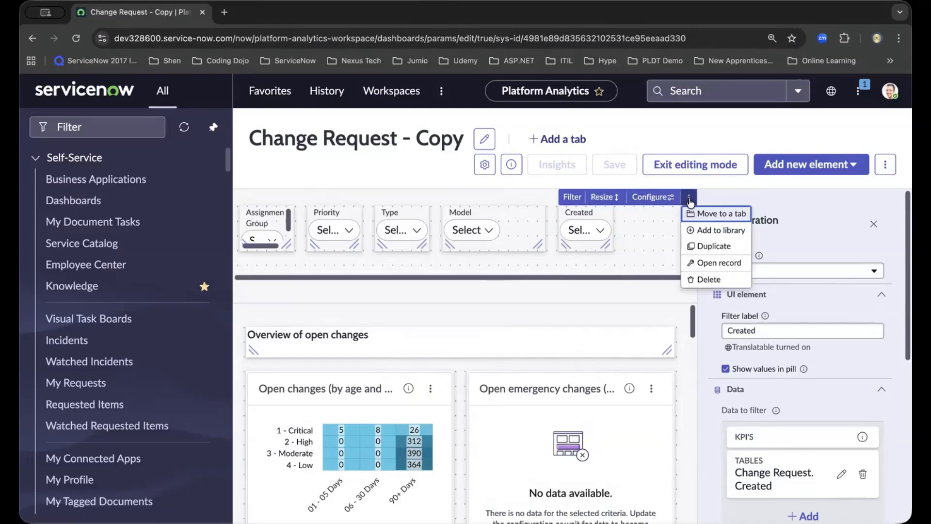
{"action": "left_click", "coordinate": [706, 230]}
{"action": "left_click", "coordinate": [395, 267]}
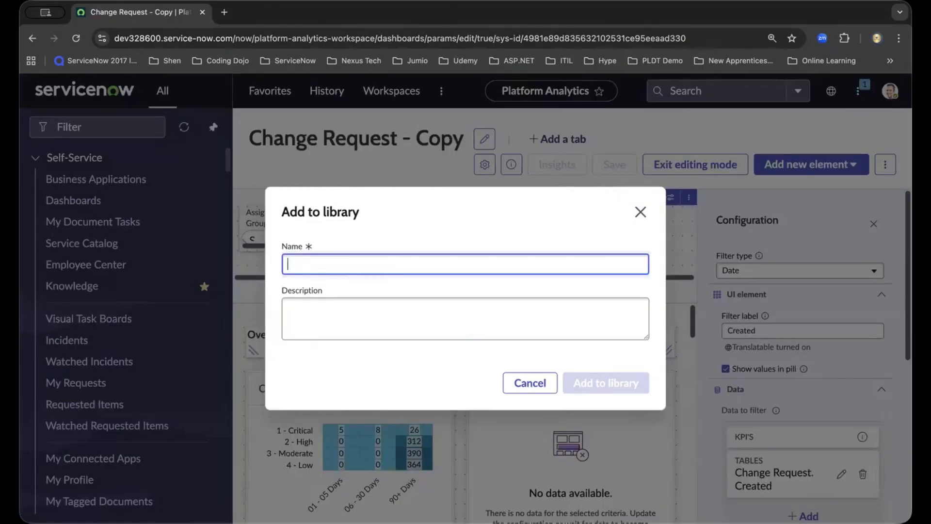
{"action": "type", "text": "Change "}
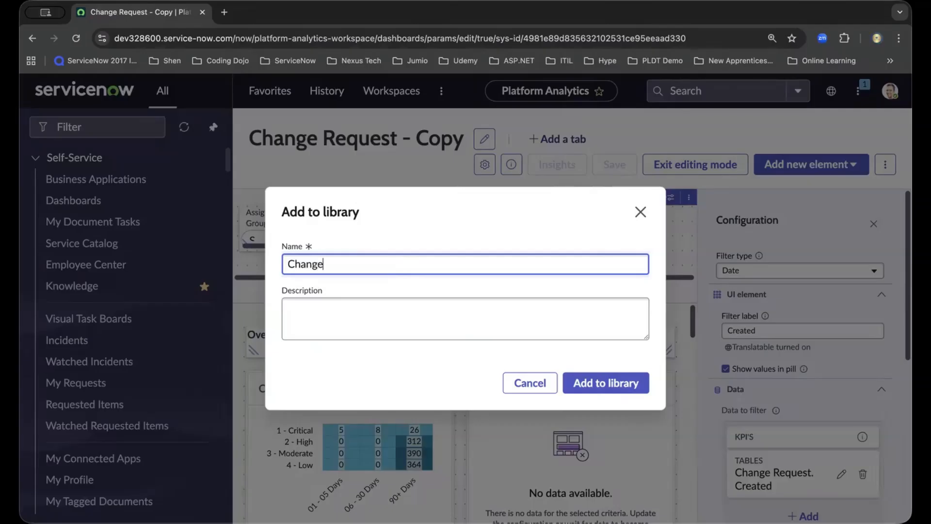
{"action": "type", "text": "Request"}
{"action": "type", "text": "- Bill"}
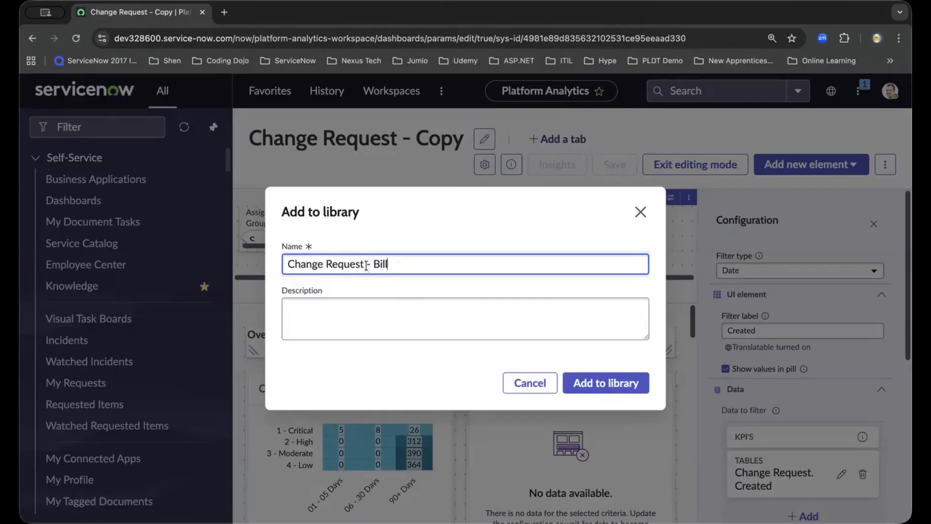
{"action": "left_click_drag", "start_coordinate": [366, 265], "coordinate": [286, 268]}
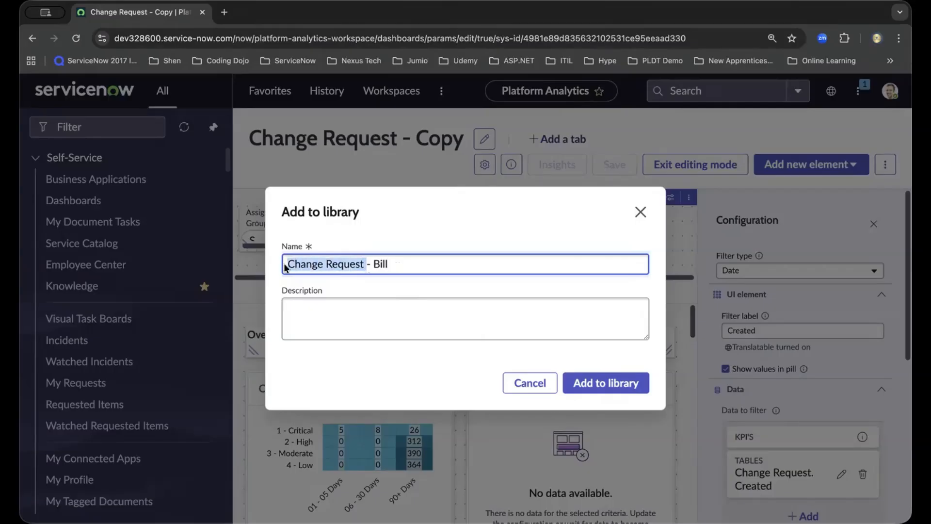
{"action": "left_click", "coordinate": [396, 265]}
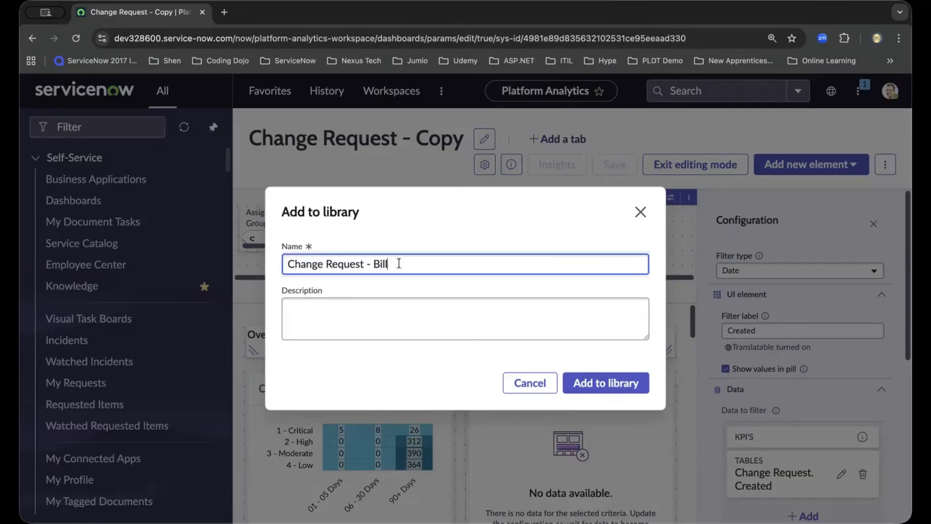
{"action": "left_click", "coordinate": [619, 388]}
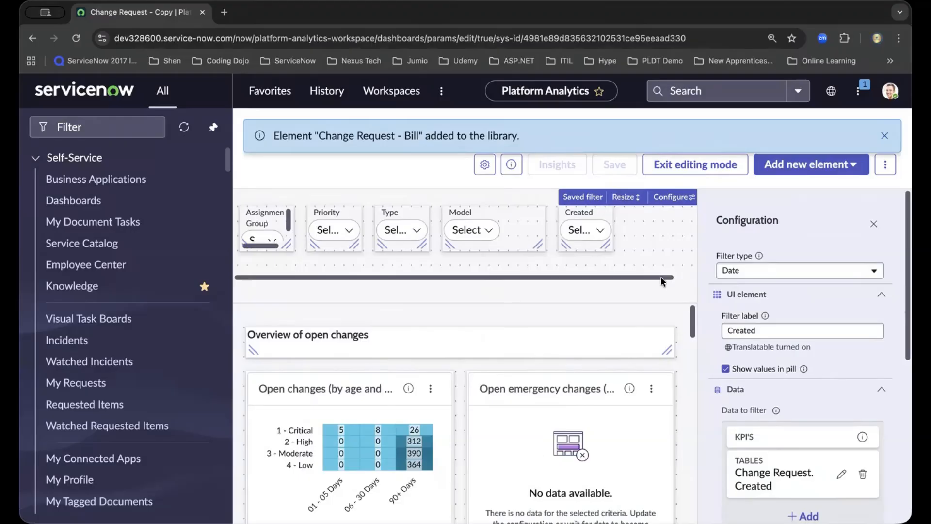
Review the saved Created filter's configuration and available actions, and dismiss the library notification.
{"action": "left_click", "coordinate": [592, 214]}
{"action": "left_click", "coordinate": [770, 369]}
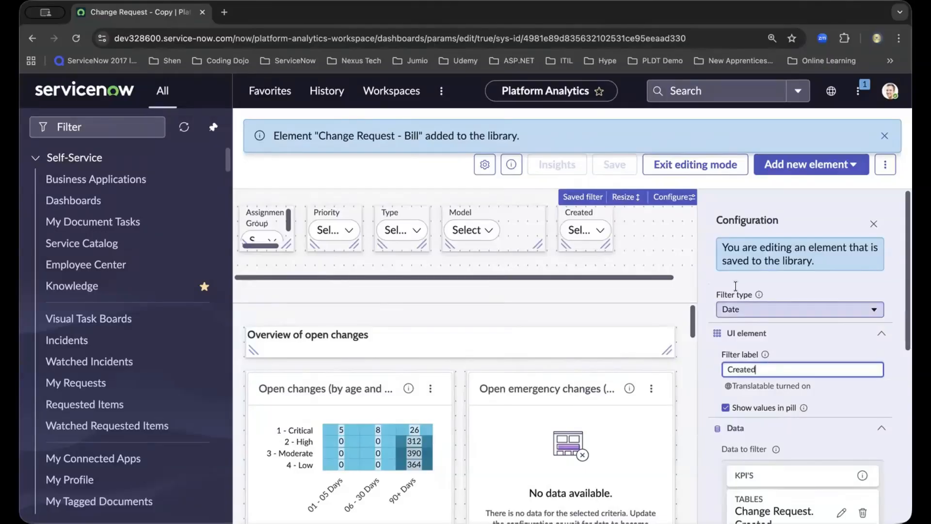
{"action": "left_click", "coordinate": [599, 212]}
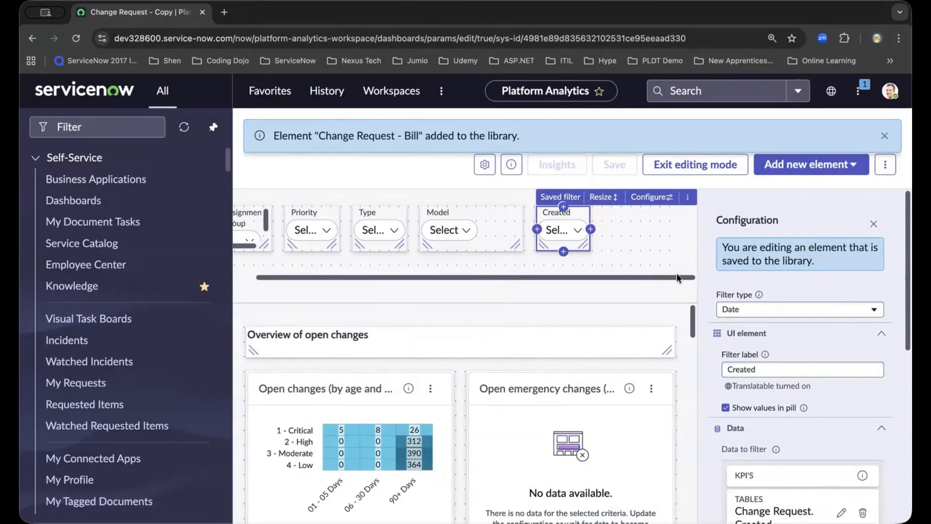
{"action": "left_click", "coordinate": [688, 200]}
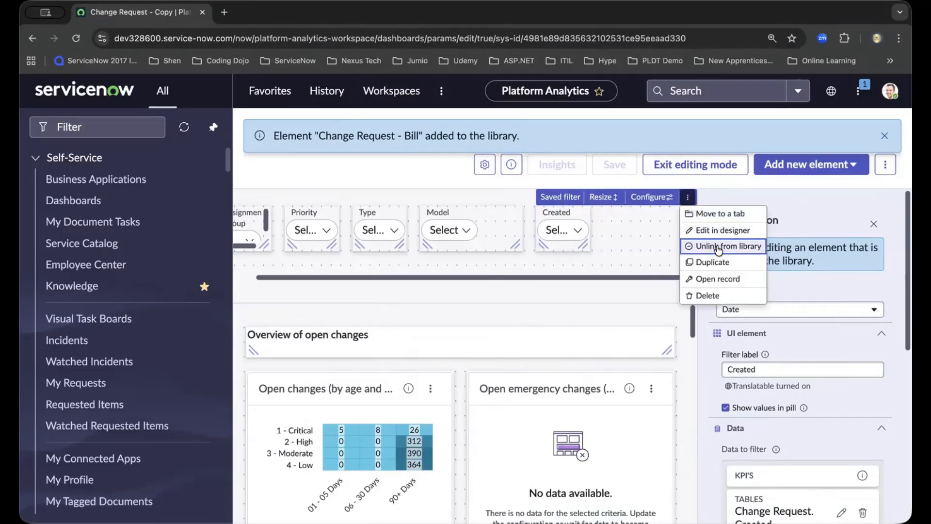
{"action": "left_click", "coordinate": [575, 210]}
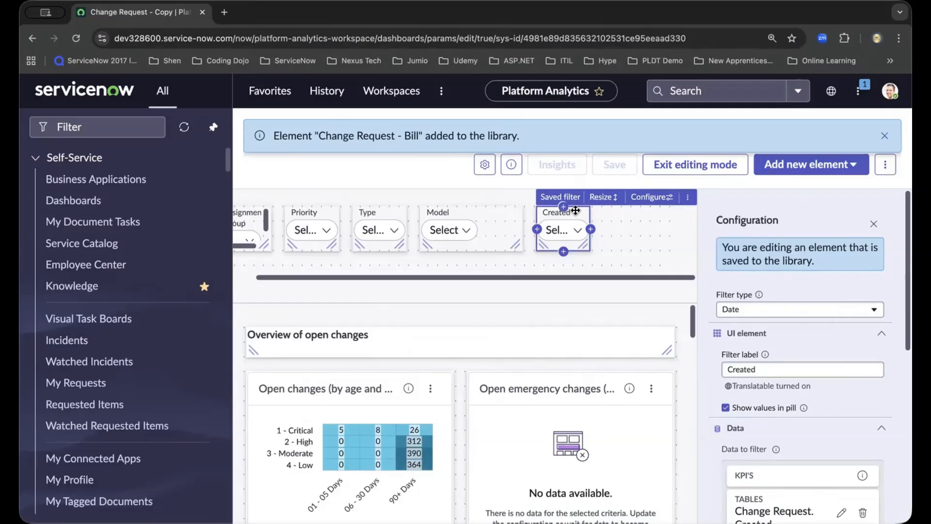
{"action": "left_click", "coordinate": [885, 136]}
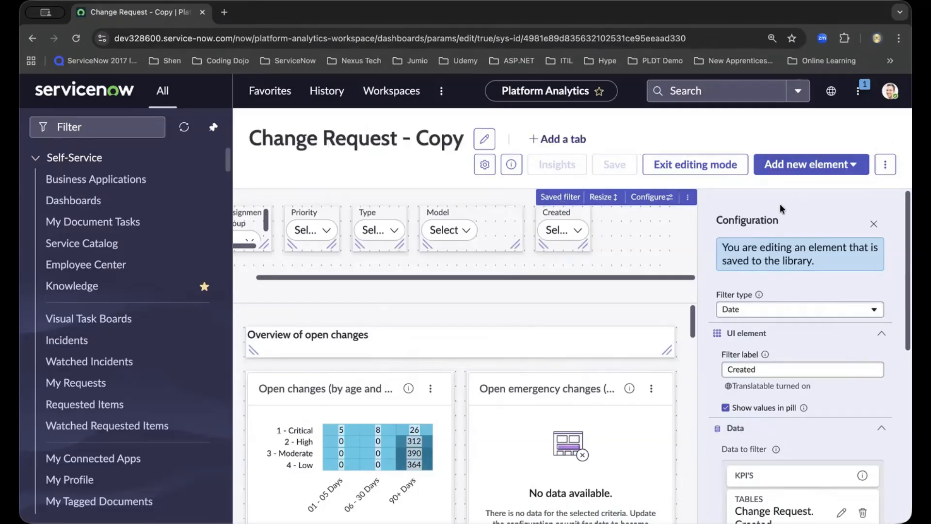
Exit editing mode and apply the Last 3 months range in the dashboard's Created filter.
{"action": "left_click", "coordinate": [699, 166]}
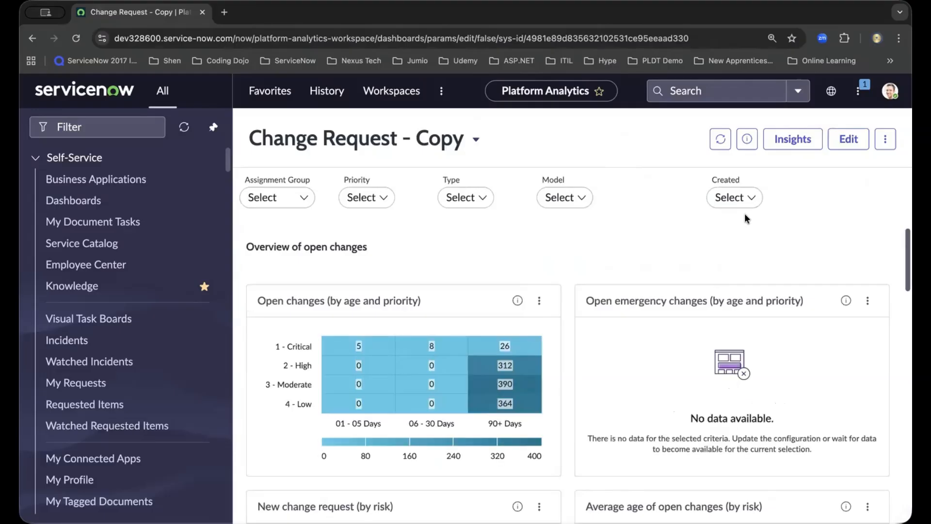
{"action": "left_click", "coordinate": [747, 198]}
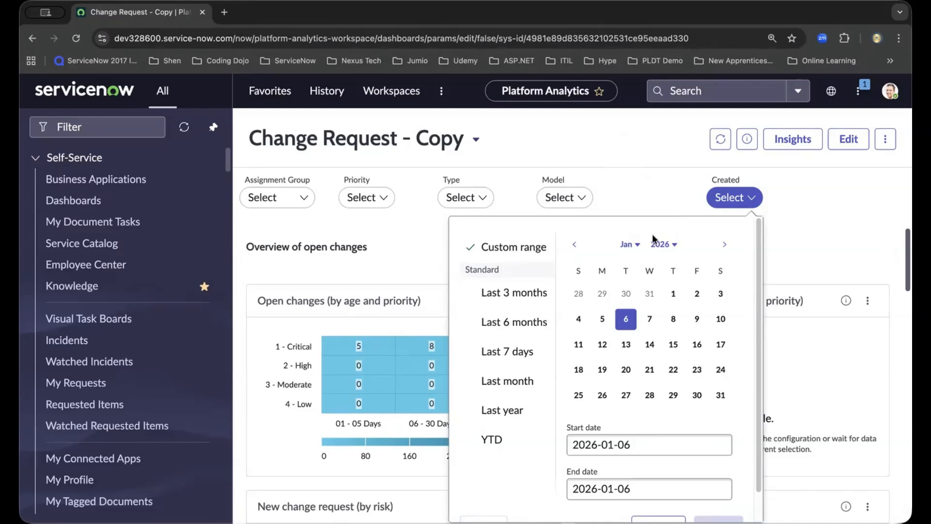
{"action": "left_click", "coordinate": [522, 300]}
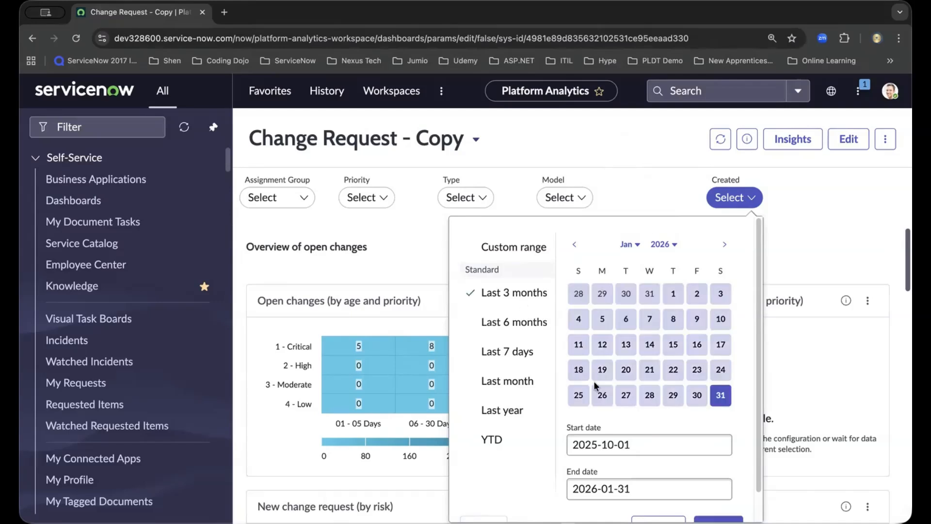
{"action": "scroll", "coordinate": [857, 345], "scroll_direction": "down", "scroll_amount": 5}
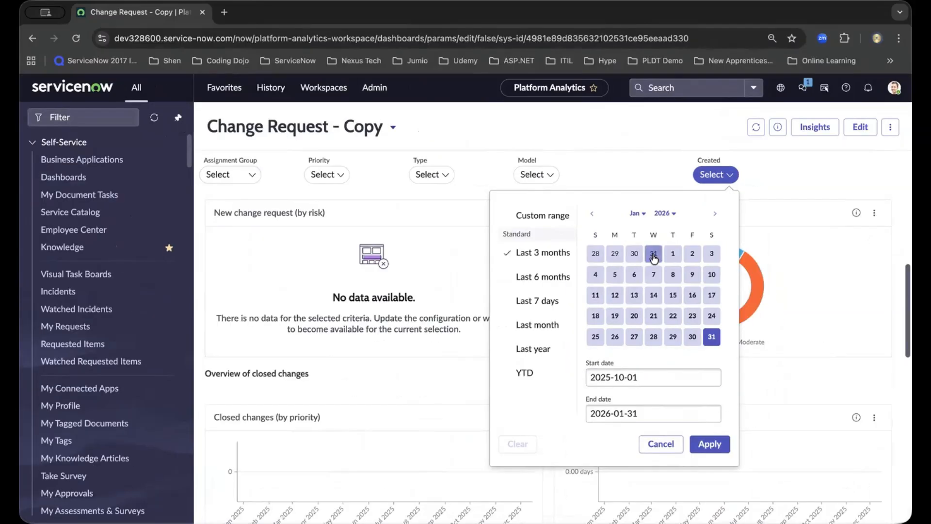
{"action": "left_click", "coordinate": [710, 444]}
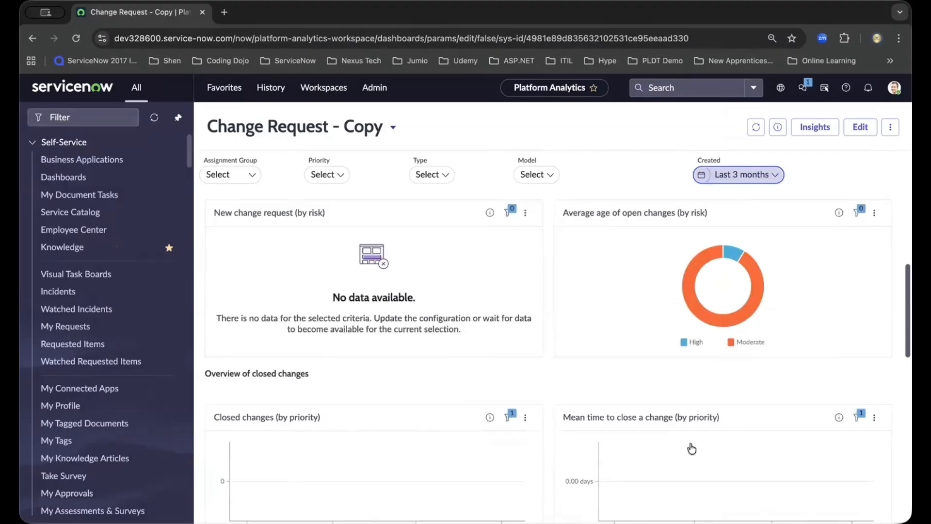
Search the application navigator for "filter" and open the Platform Analytics library's Filters list.
{"action": "scroll", "coordinate": [595, 313], "scroll_direction": "up", "scroll_amount": 1}
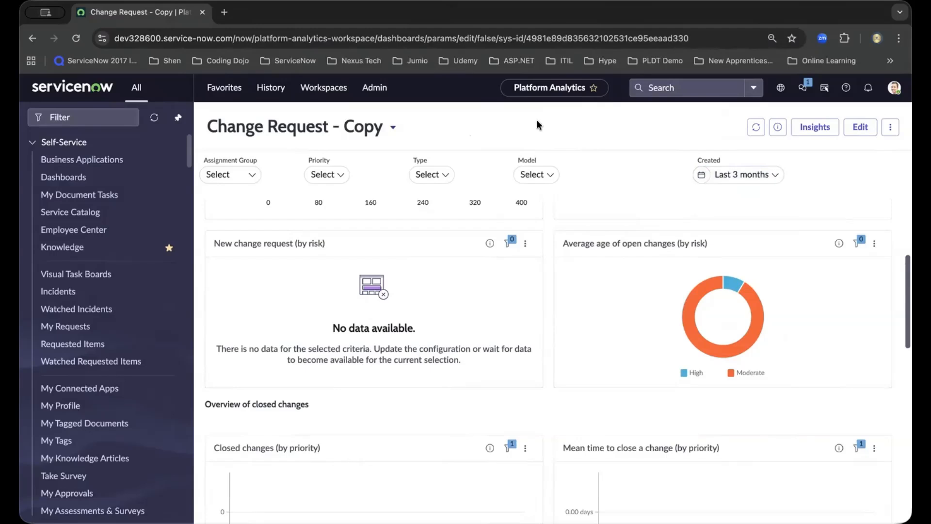
{"action": "left_click", "coordinate": [105, 117]}
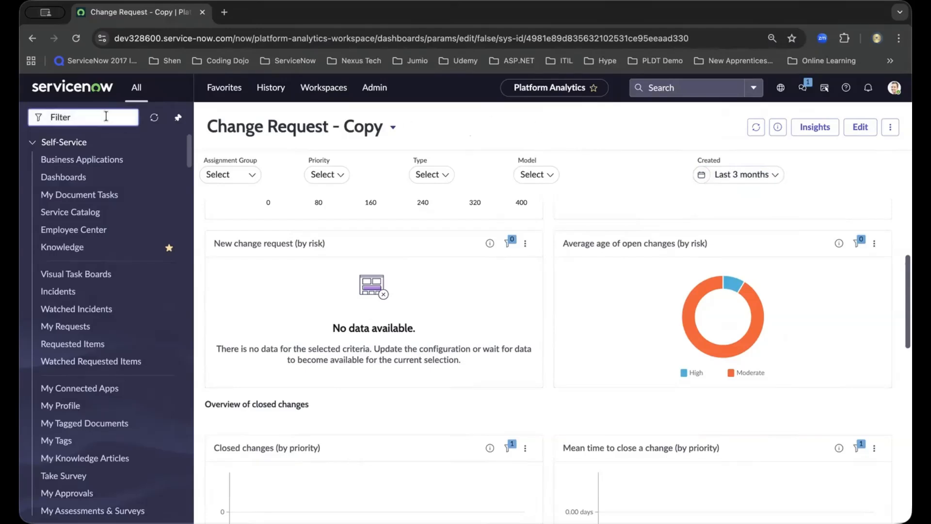
{"action": "type", "text": "filter"}
{"action": "key", "text": "Return"}
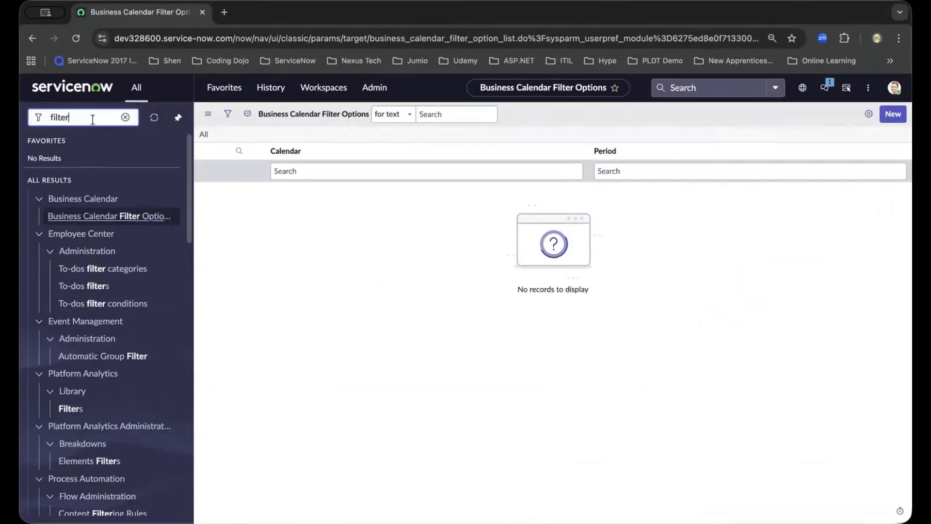
{"action": "scroll", "coordinate": [117, 194], "scroll_direction": "down", "scroll_amount": 3}
{"action": "scroll", "coordinate": [117, 196], "scroll_direction": "down", "scroll_amount": 2}
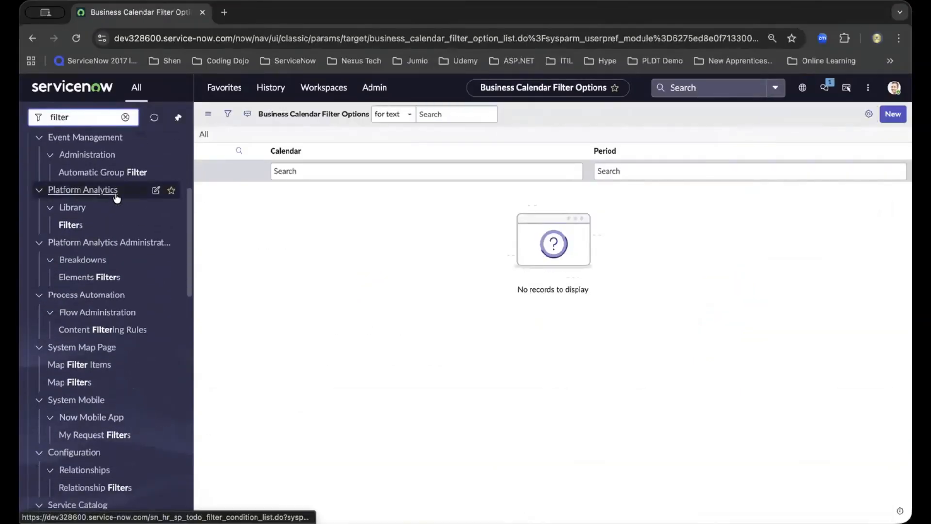
{"action": "scroll", "coordinate": [117, 198], "scroll_direction": "down", "scroll_amount": 1}
{"action": "scroll", "coordinate": [101, 178], "scroll_direction": "up", "scroll_amount": 1}
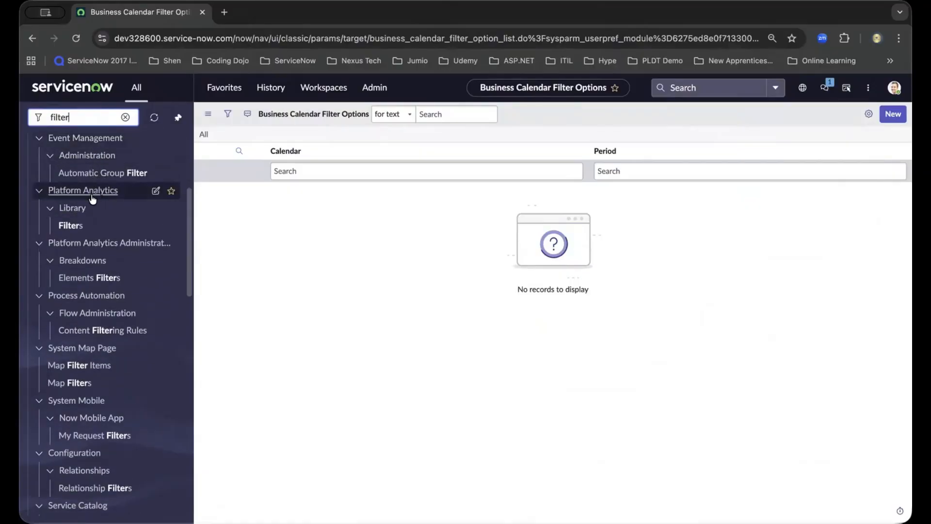
{"action": "left_click", "coordinate": [82, 227]}
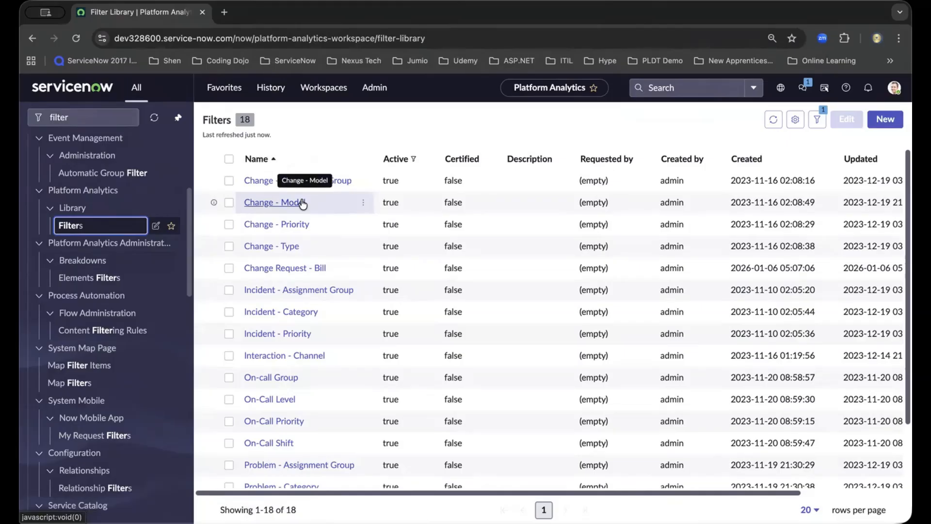
Look through the filters in the library and create a new filter.
{"action": "scroll", "coordinate": [307, 296], "scroll_direction": "down", "scroll_amount": 3}
{"action": "scroll", "coordinate": [313, 301], "scroll_direction": "down", "scroll_amount": 1}
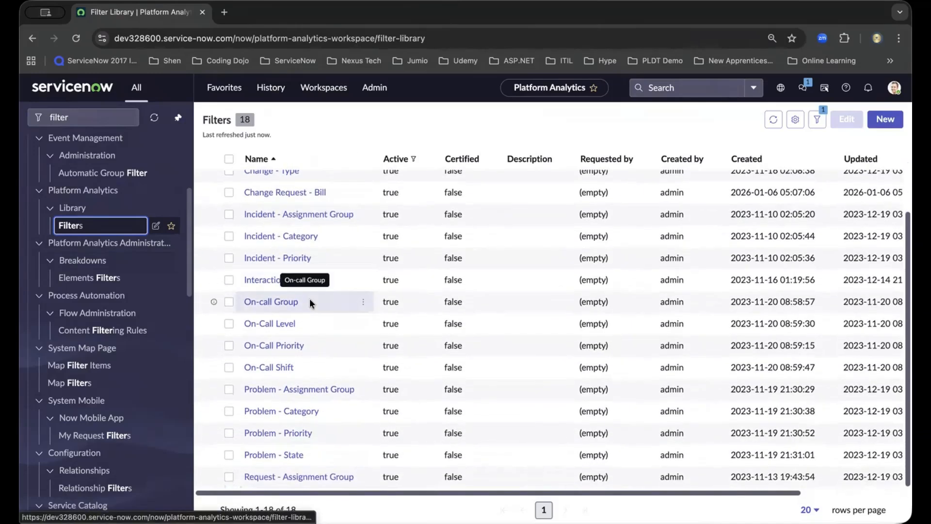
{"action": "scroll", "coordinate": [310, 300], "scroll_direction": "up", "scroll_amount": 4}
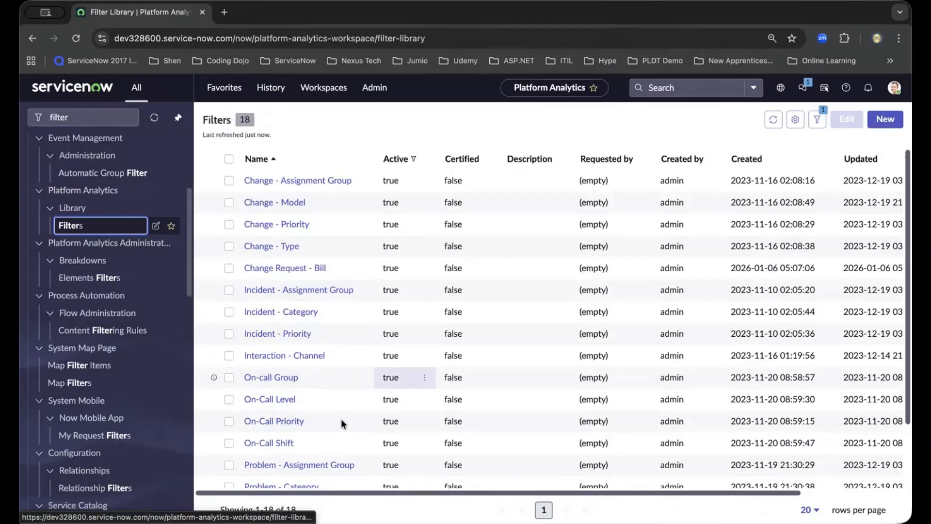
{"action": "scroll", "coordinate": [362, 272], "scroll_direction": "down", "scroll_amount": 1}
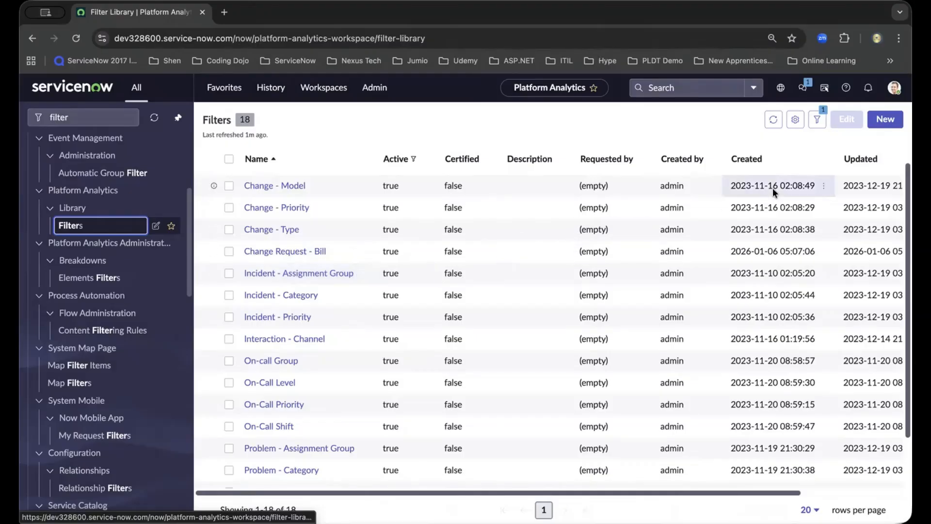
{"action": "left_click", "coordinate": [887, 122]}
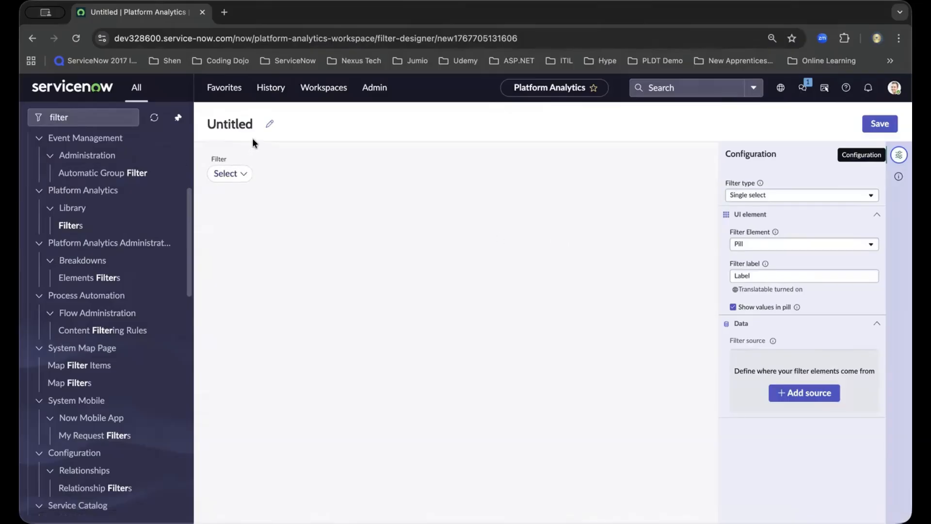
Title the new filter "Change Request - Created By" followed by the owner's first name.
{"action": "left_click", "coordinate": [267, 127]}
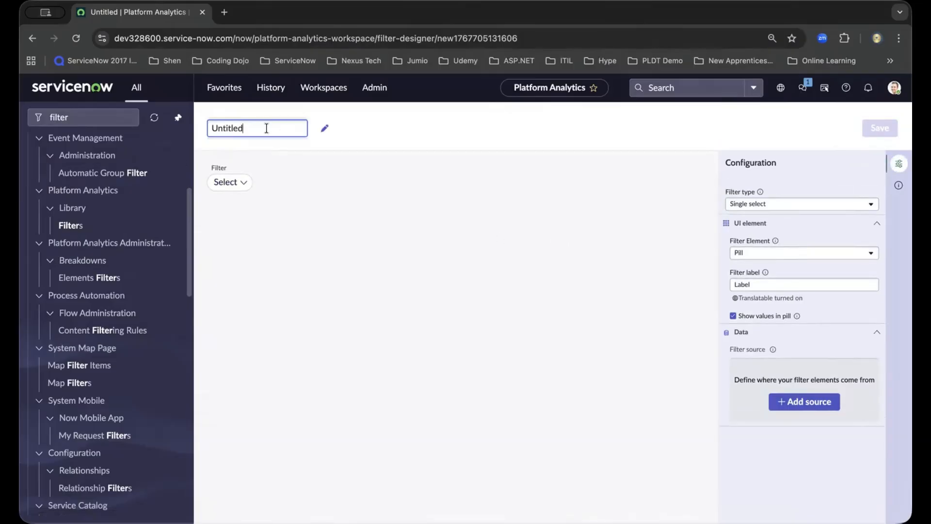
{"action": "left_click_drag", "start_coordinate": [267, 127], "coordinate": [196, 125]}
{"action": "type", "text": "hange"}
{"action": "key", "text": "Home"}
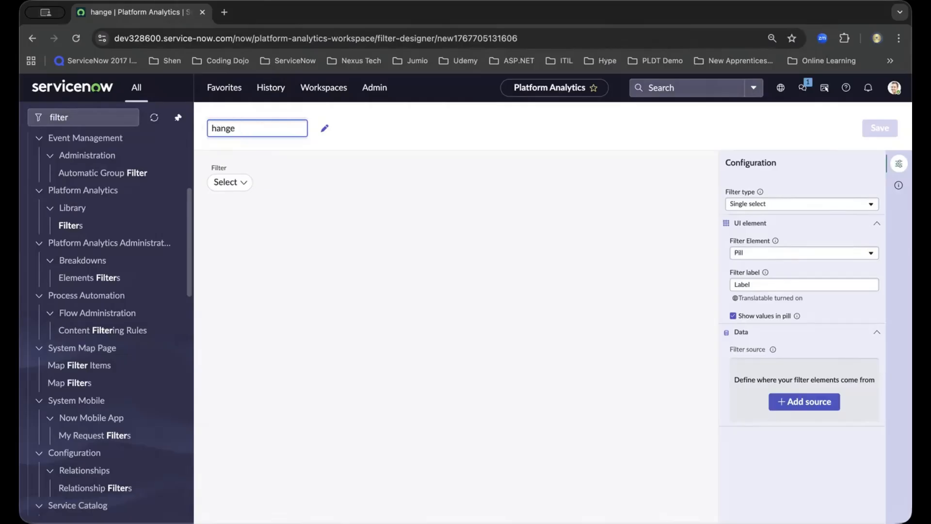
{"action": "type", "text": "C"}
{"action": "key", "text": "End"}
{"action": "type", "text": "R"}
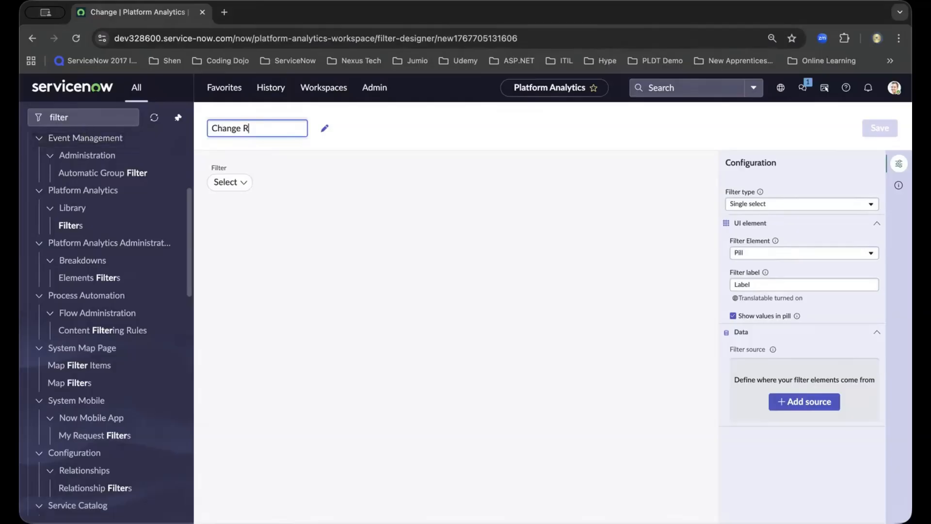
{"action": "type", "text": "equest - Crea"}
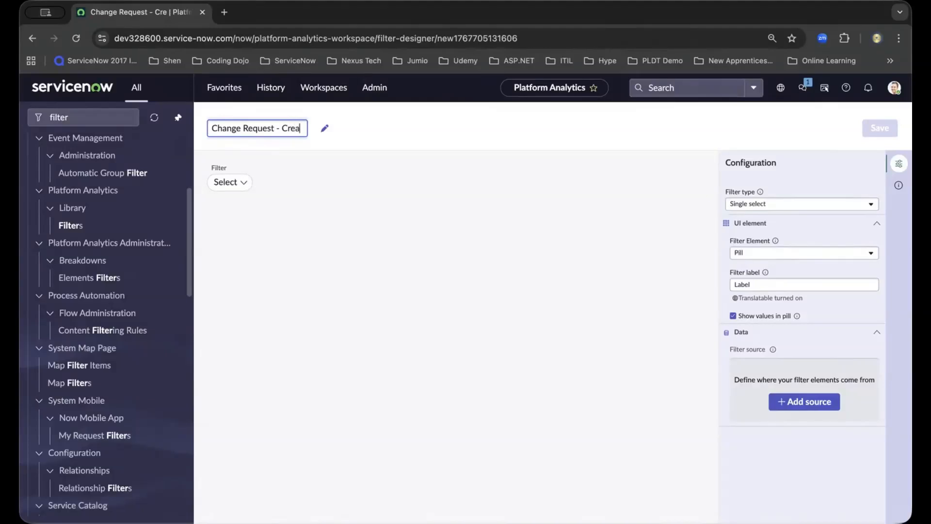
{"action": "type", "text": "ted By"}
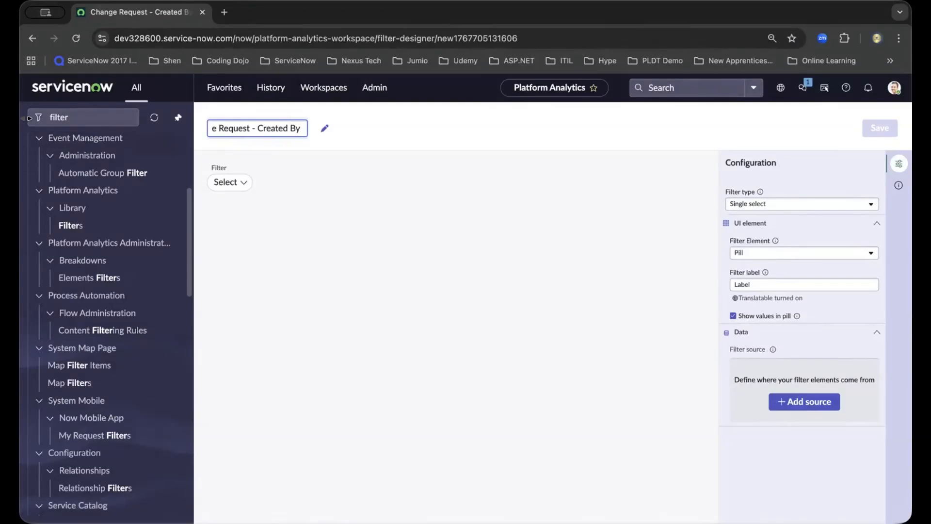
{"action": "type", "text": " Bill"}
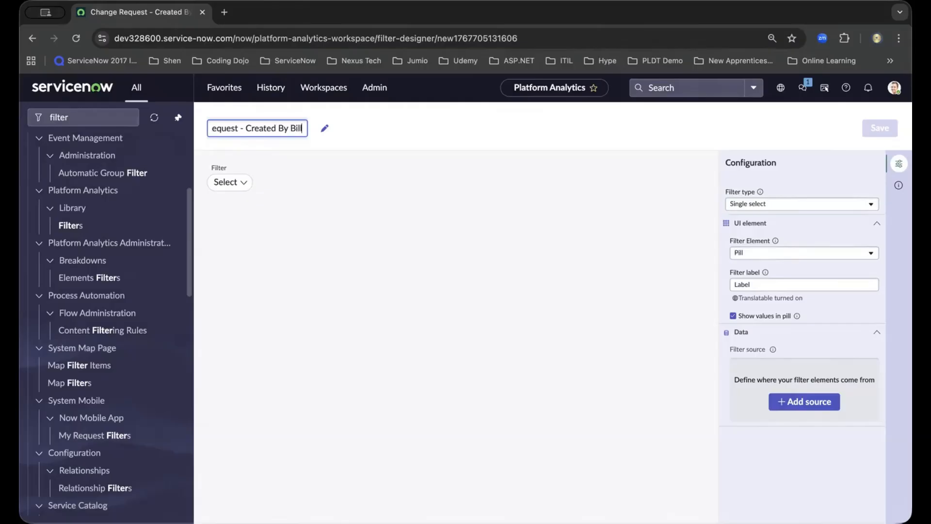
{"action": "left_click", "coordinate": [403, 124]}
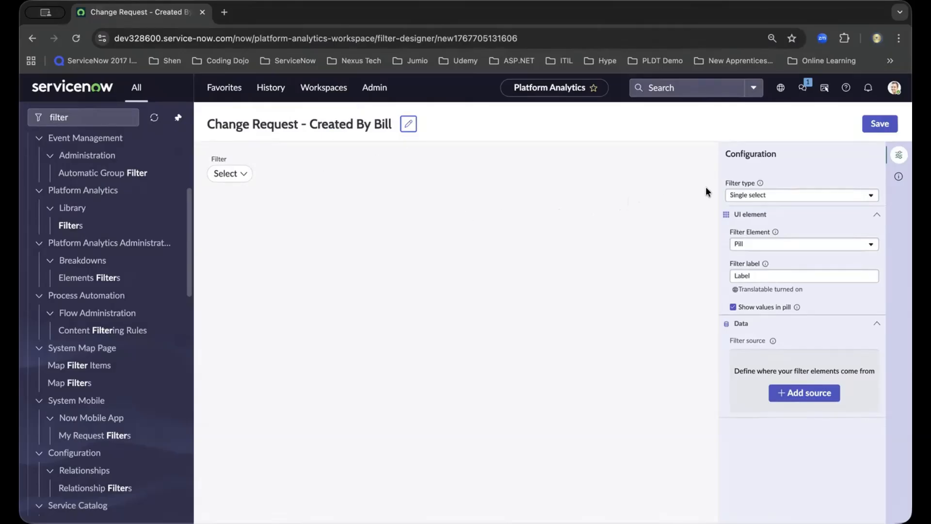
Review the available filter types and keep Single select.
{"action": "left_click", "coordinate": [773, 197]}
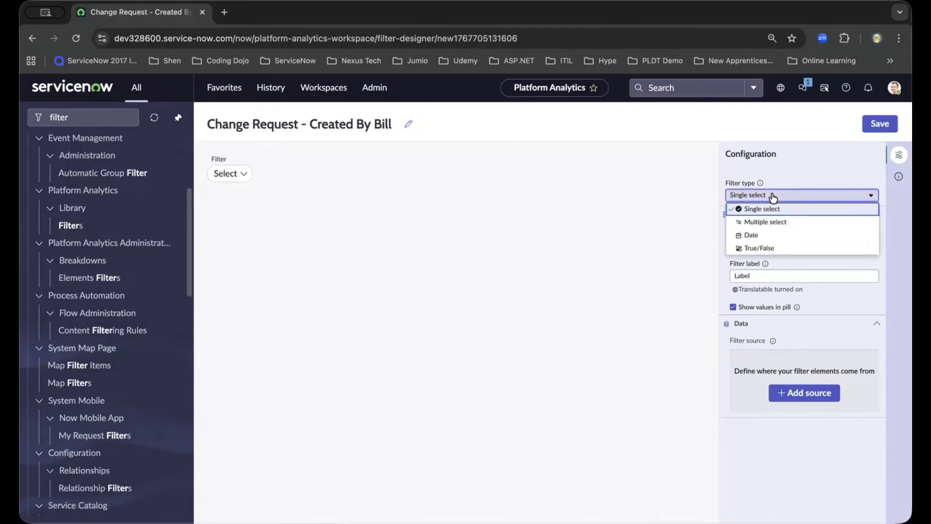
{"action": "left_click", "coordinate": [775, 208]}
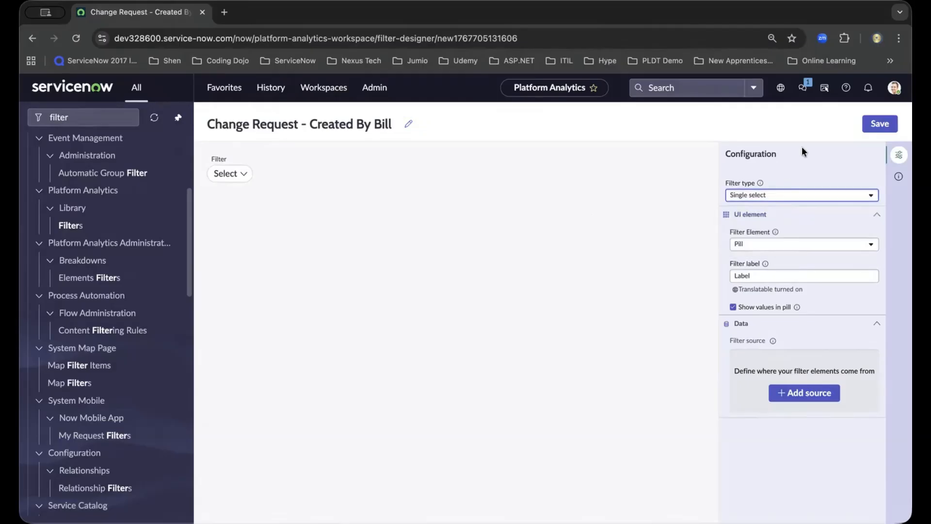
{"action": "left_click", "coordinate": [798, 196]}
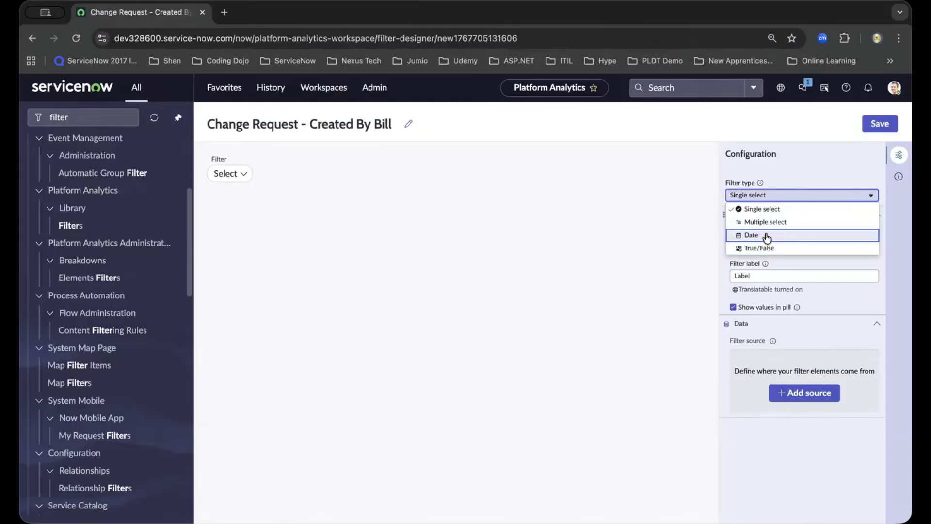
{"action": "left_click", "coordinate": [788, 112]}
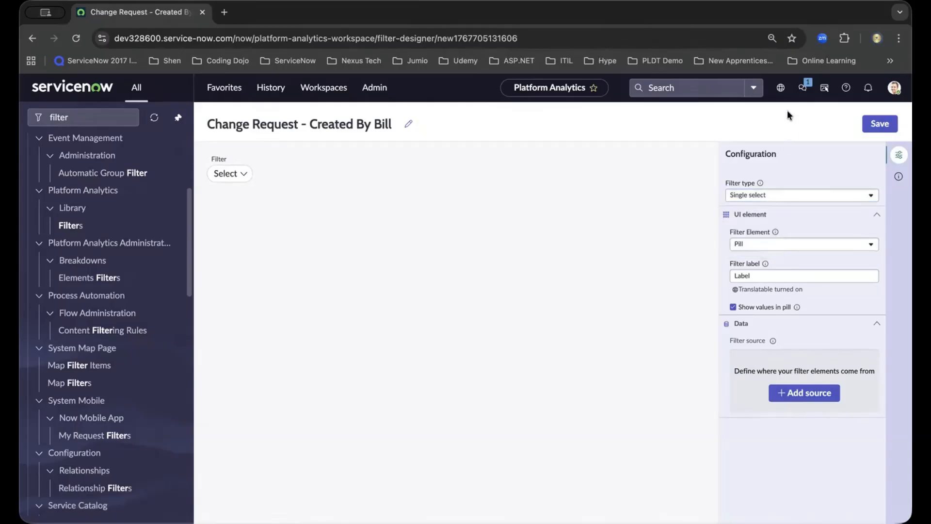
Add a filter source of type Tables using the Change Request (change_request) table, and open its field choices.
{"action": "left_click", "coordinate": [803, 395]}
{"action": "left_click", "coordinate": [677, 384]}
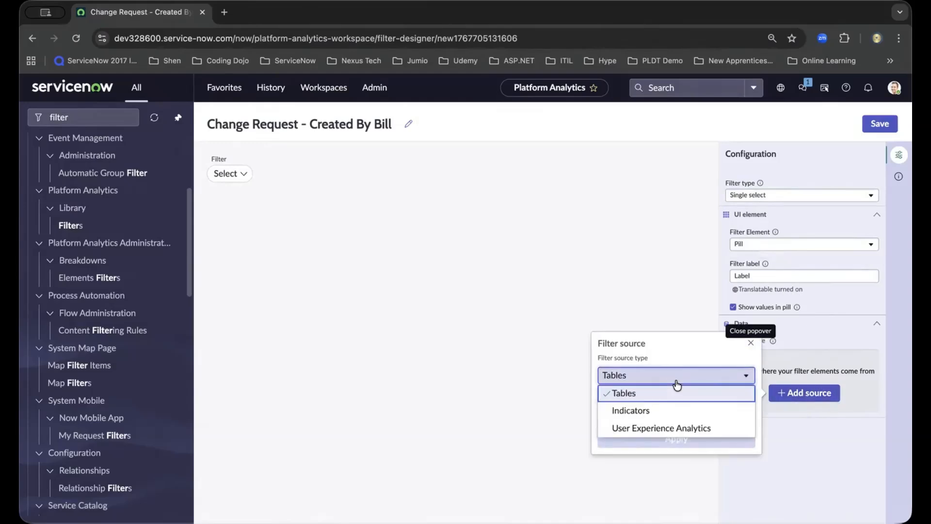
{"action": "left_click", "coordinate": [670, 395]}
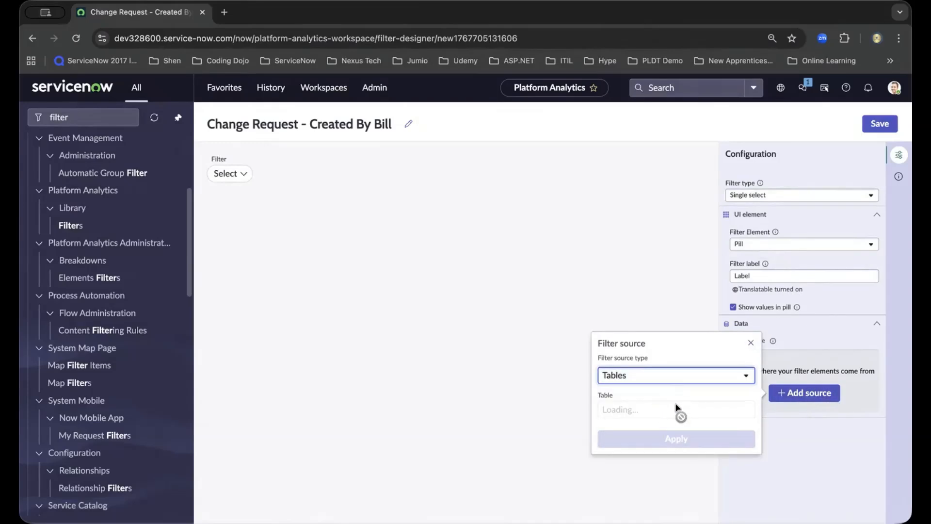
{"action": "left_click", "coordinate": [677, 408]}
{"action": "type", "text": "cha"}
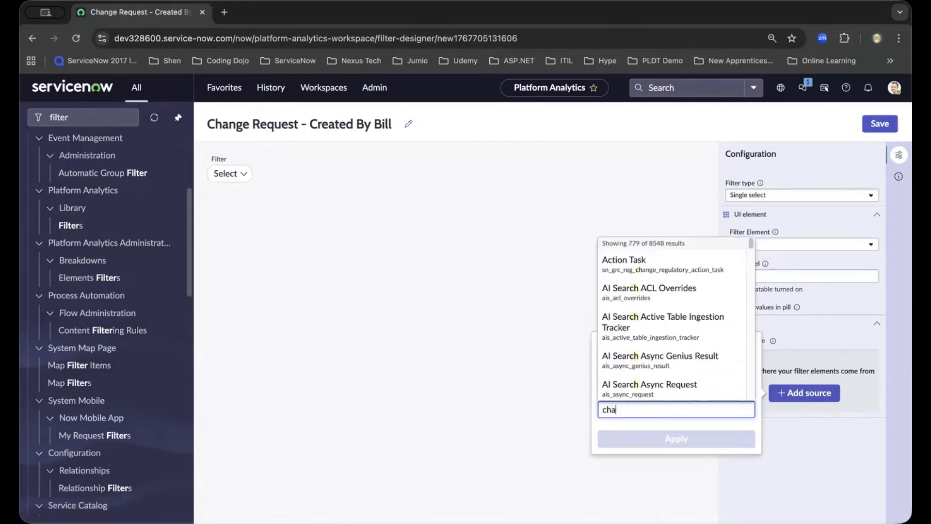
{"action": "type", "text": "nge"}
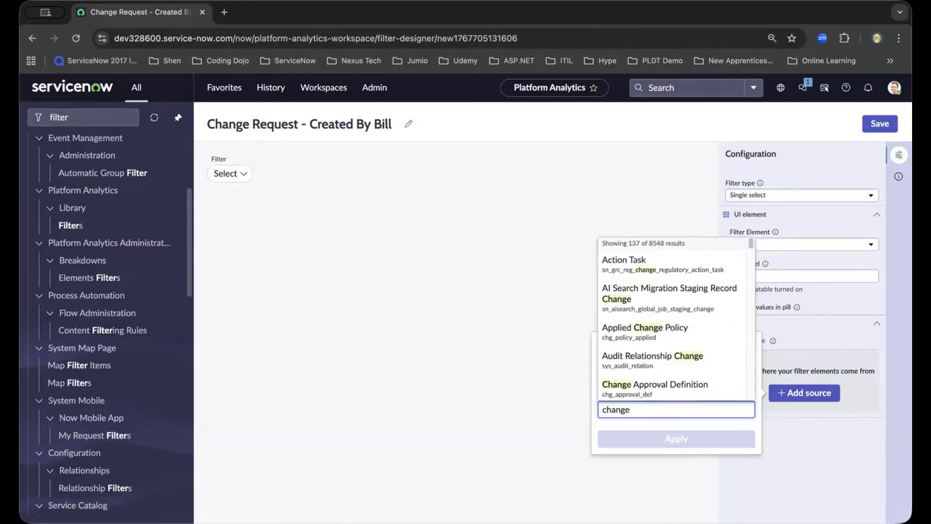
{"action": "type", "text": "req"}
{"action": "key", "text": "BackSpace"}
{"action": "key", "text": "BackSpace"}
{"action": "key", "text": "BackSpace"}
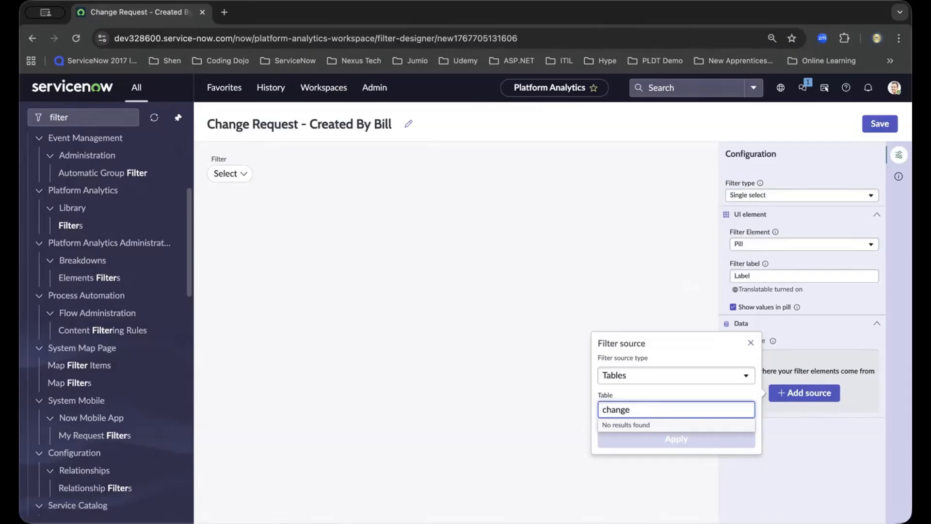
{"action": "type", "text": "_req"}
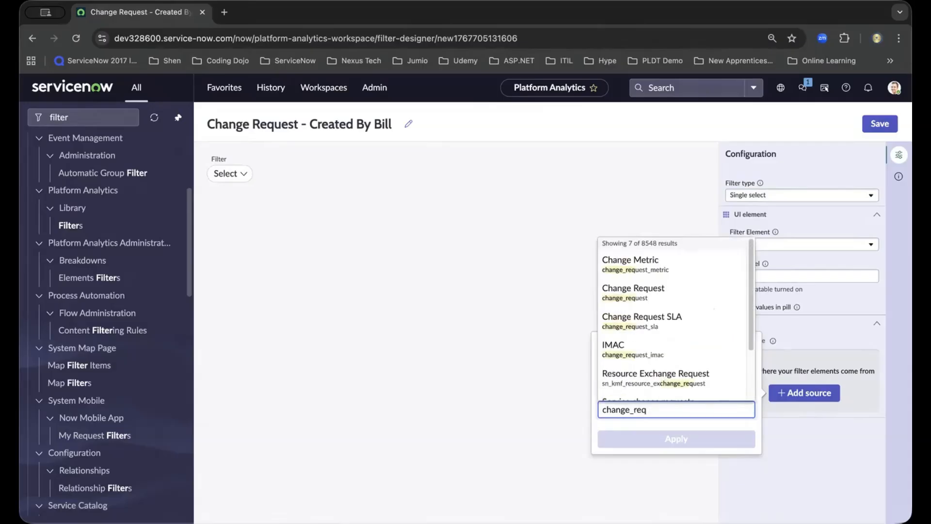
{"action": "left_click", "coordinate": [660, 297]}
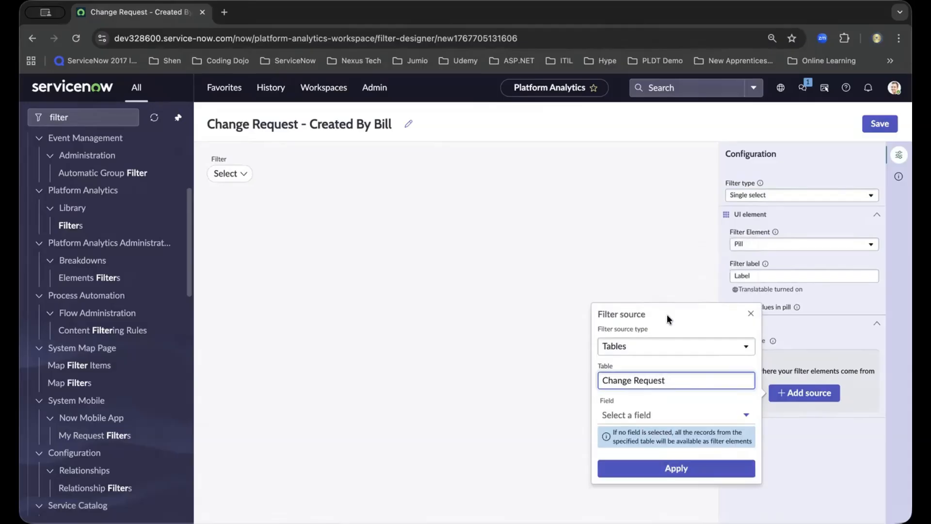
{"action": "left_click", "coordinate": [746, 417]}
{"action": "left_click", "coordinate": [629, 240]}
{"action": "type", "text": "created"}
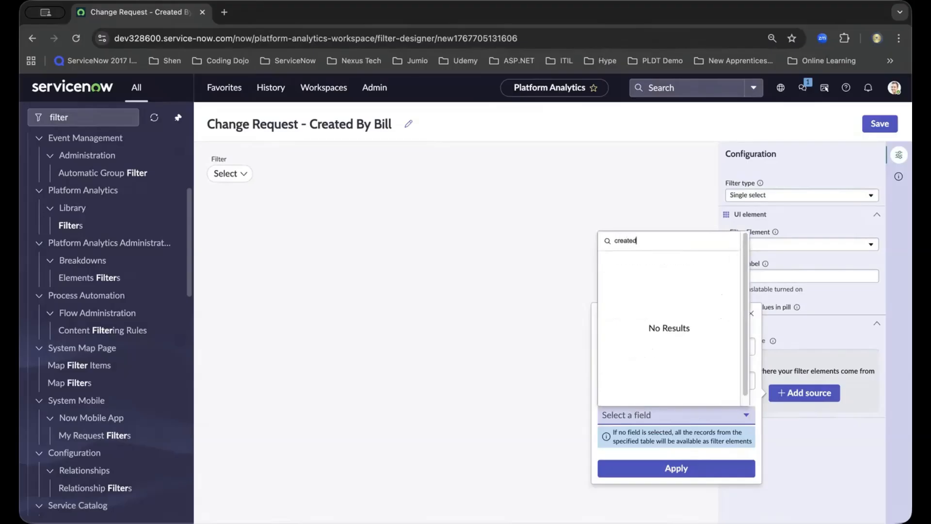
{"action": "key", "text": "BackSpace"}
{"action": "key", "text": "BackSpace"}
{"action": "key", "text": "BackSpace"}
{"action": "key", "text": "BackSpace"}
{"action": "key", "text": "BackSpace"}
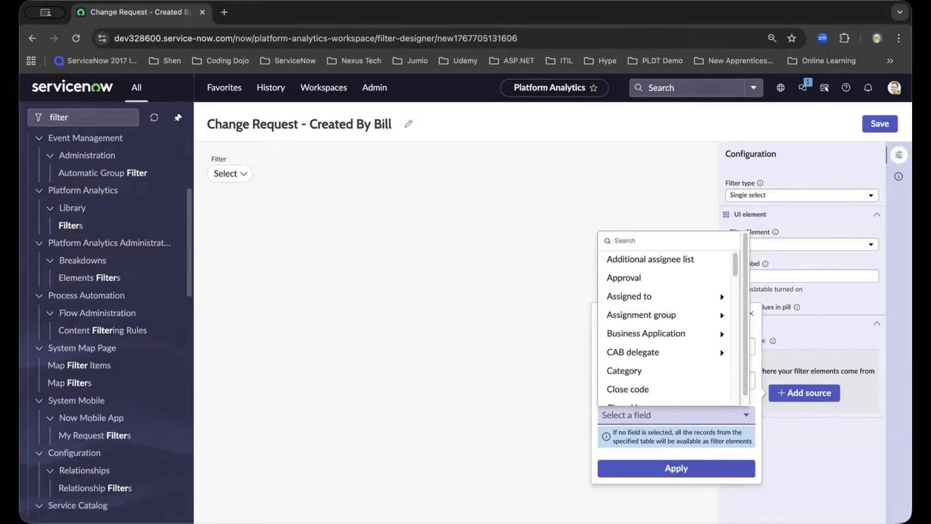
Choose Assigned to as the source field and apply the filter source.
{"action": "left_click", "coordinate": [631, 296]}
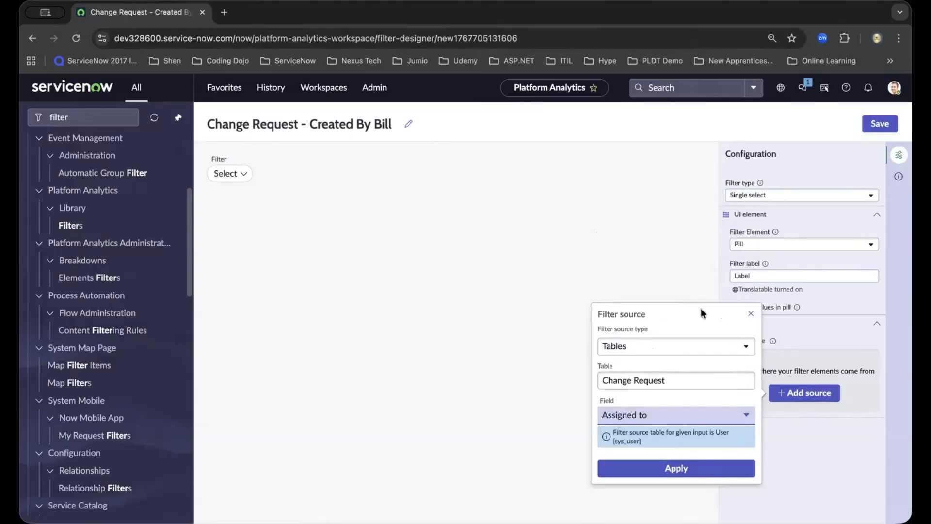
{"action": "left_click", "coordinate": [665, 467]}
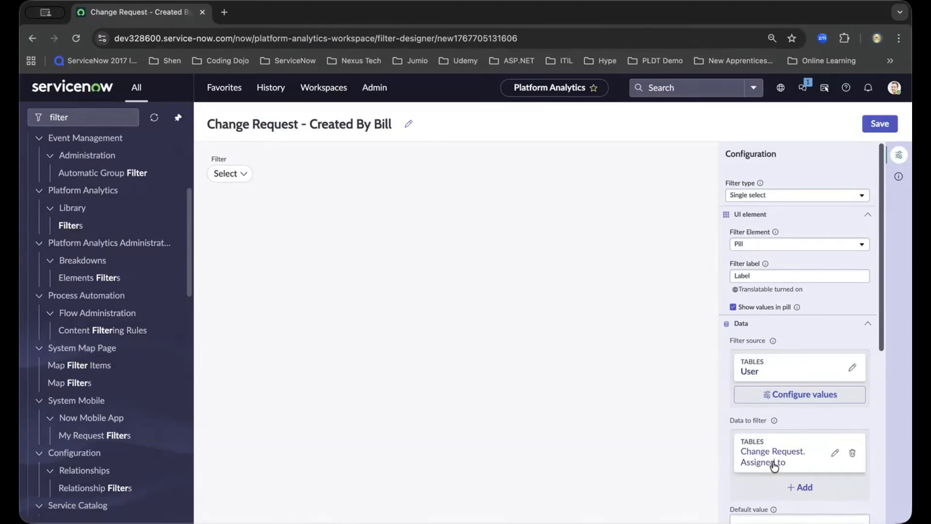
Retitle the filter as "Change Request - Assigned To" followed by the owner's first name, and review its configuration.
{"action": "left_click", "coordinate": [411, 125]}
{"action": "left_click_drag", "start_coordinate": [290, 128], "coordinate": [244, 128]}
{"action": "type", "text": "Assigned To"}
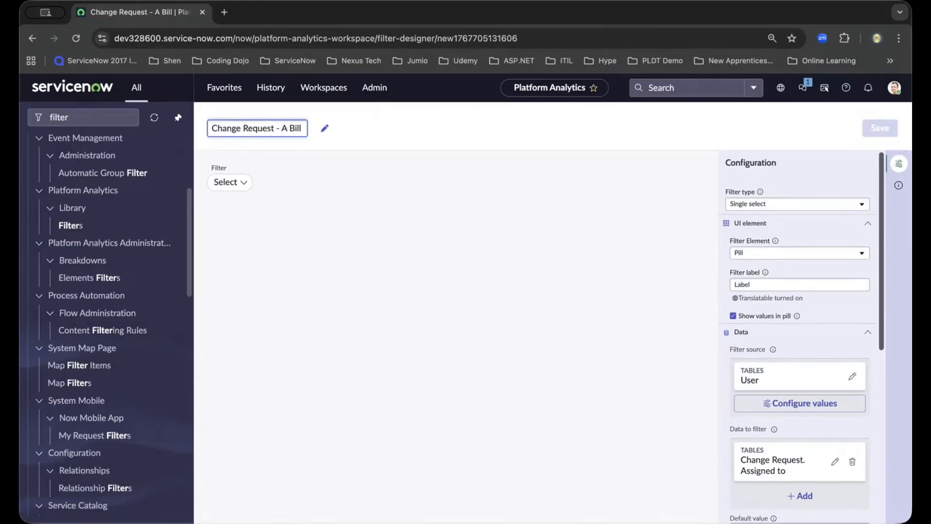
{"action": "left_click", "coordinate": [325, 127]}
{"action": "scroll", "coordinate": [862, 346], "scroll_direction": "down", "scroll_amount": 3}
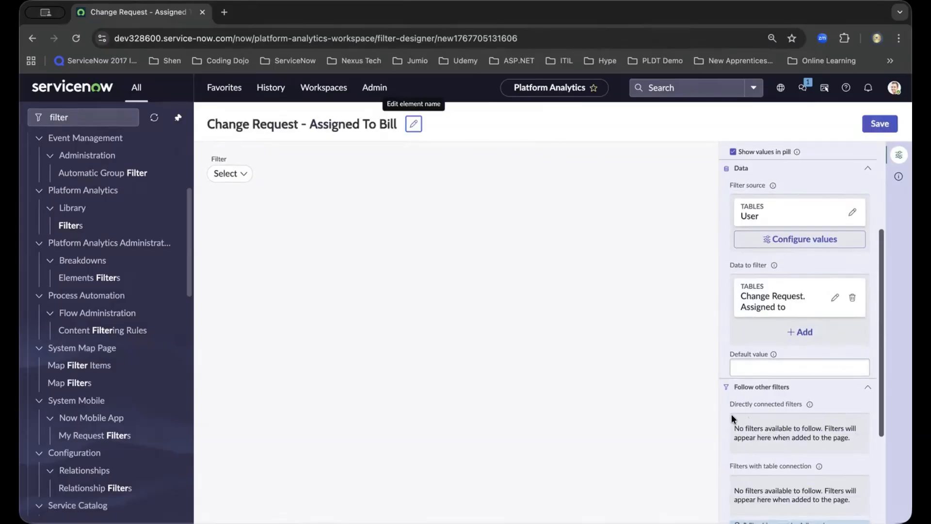
{"action": "scroll", "coordinate": [731, 414], "scroll_direction": "up", "scroll_amount": 3}
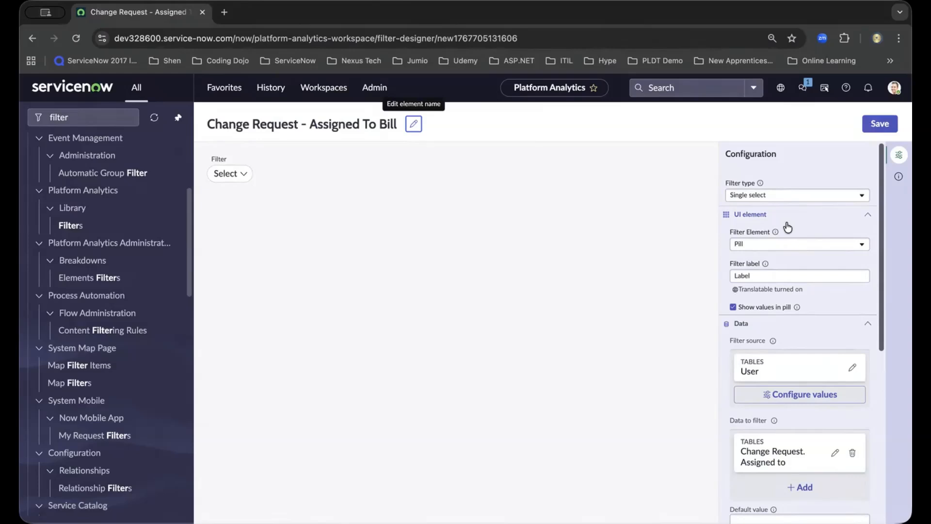
Save the new library filter and open the "Change Request - Copy" dashboard for editing.
{"action": "left_click", "coordinate": [879, 124]}
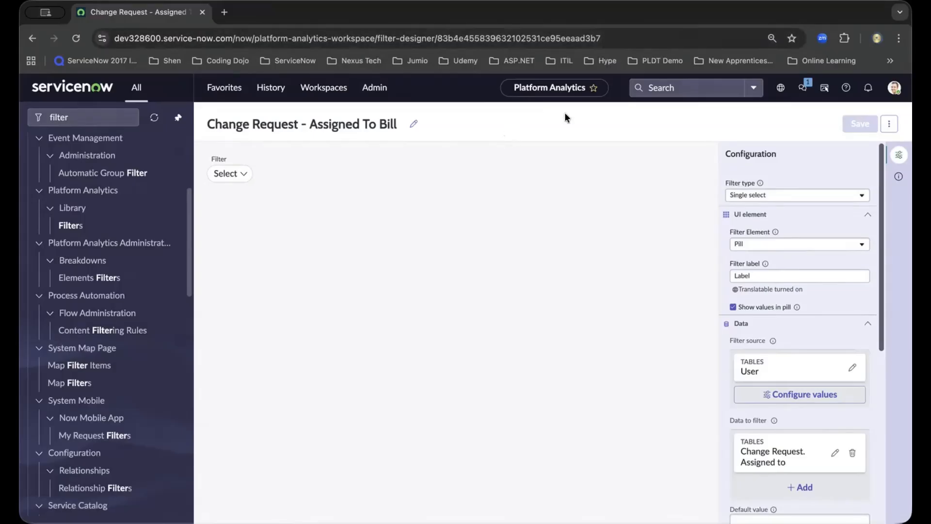
{"action": "left_click", "coordinate": [29, 114]}
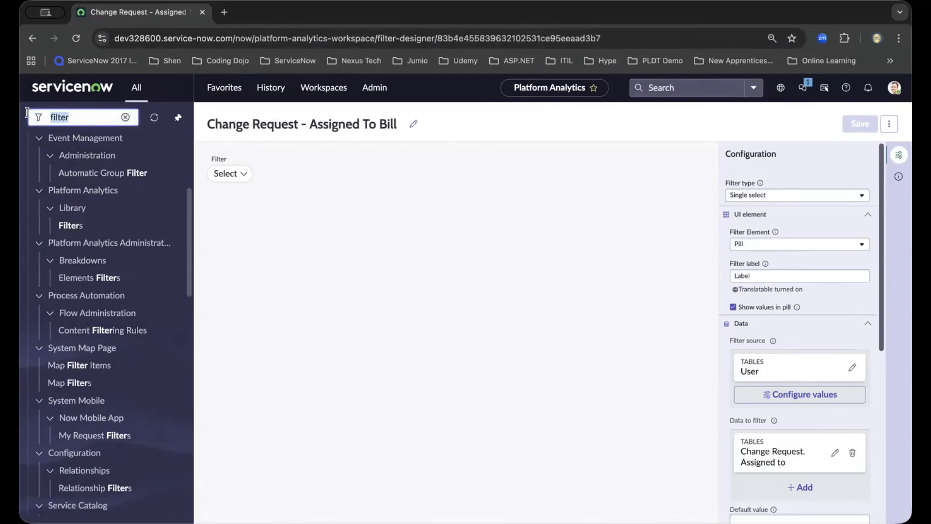
{"action": "type", "text": "dashbo"}
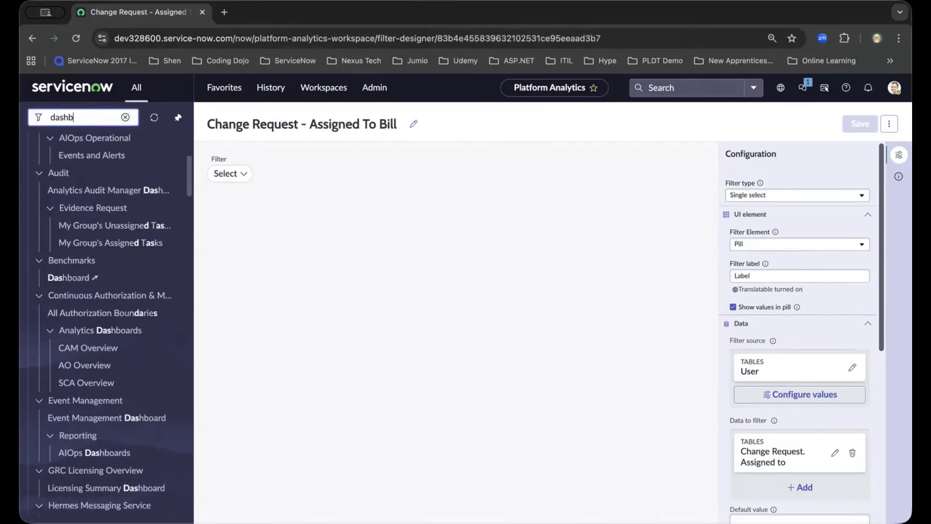
{"action": "scroll", "coordinate": [129, 184], "scroll_direction": "up", "scroll_amount": 4}
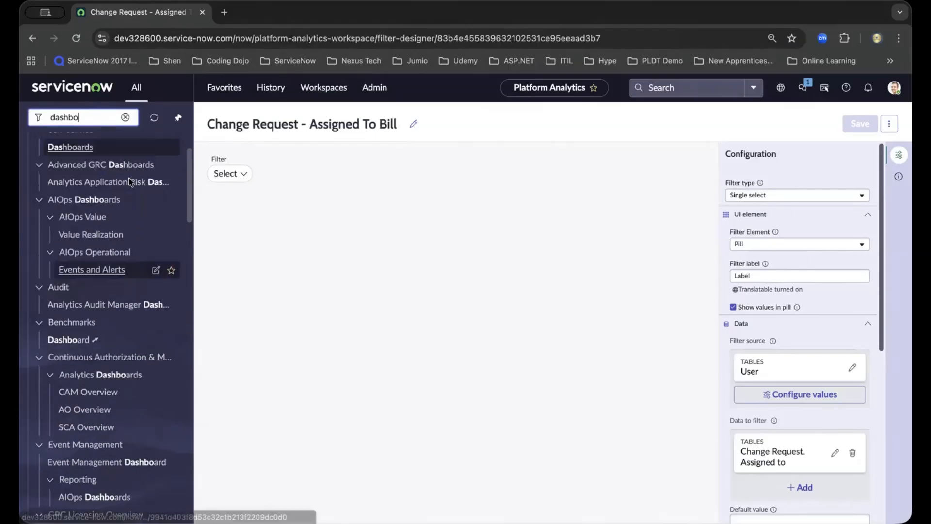
{"action": "left_click", "coordinate": [123, 215]}
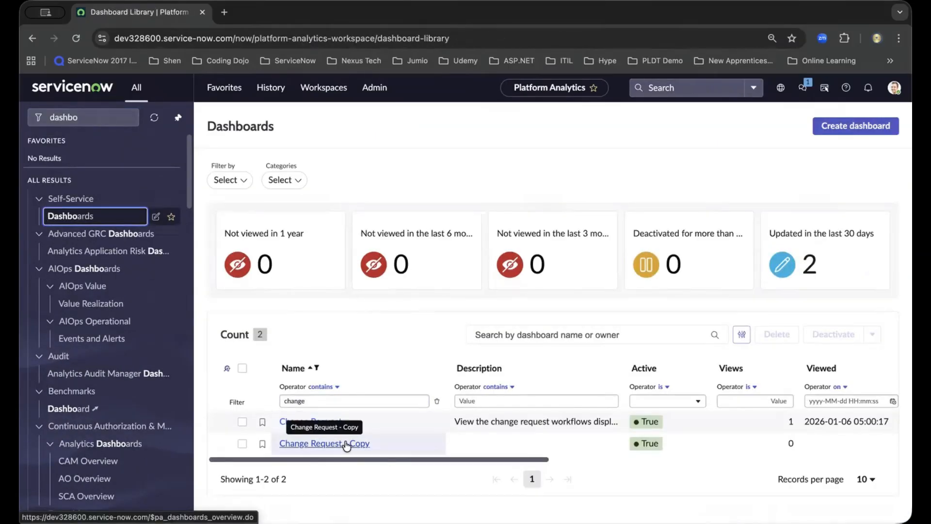
{"action": "left_click", "coordinate": [345, 443]}
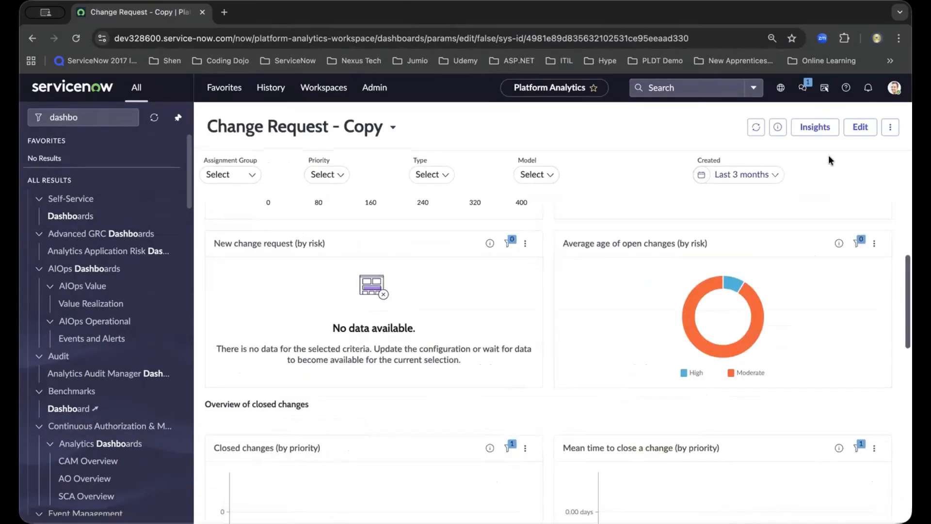
{"action": "left_click", "coordinate": [862, 130]}
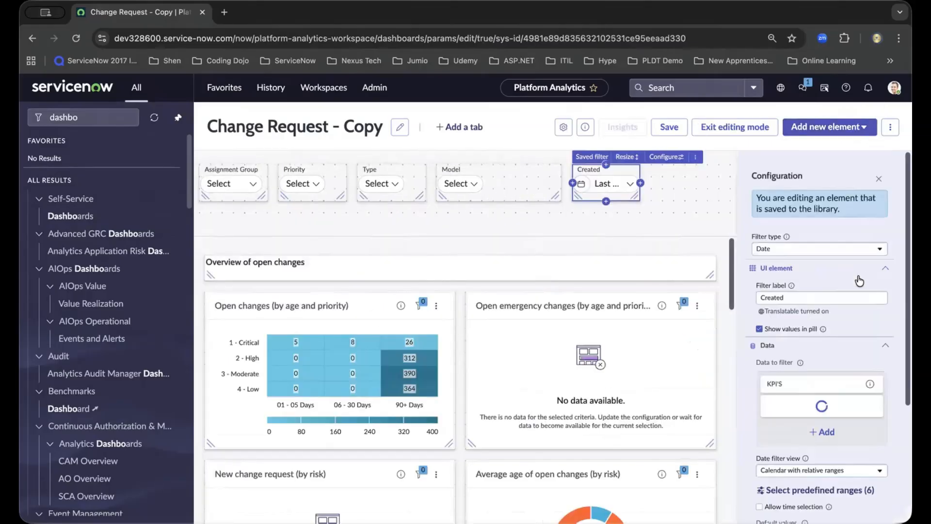
Add the saved "Change Request - Assigned To" library filter beside the dashboard's Created filter and save the dashboard.
{"action": "left_click", "coordinate": [860, 133]}
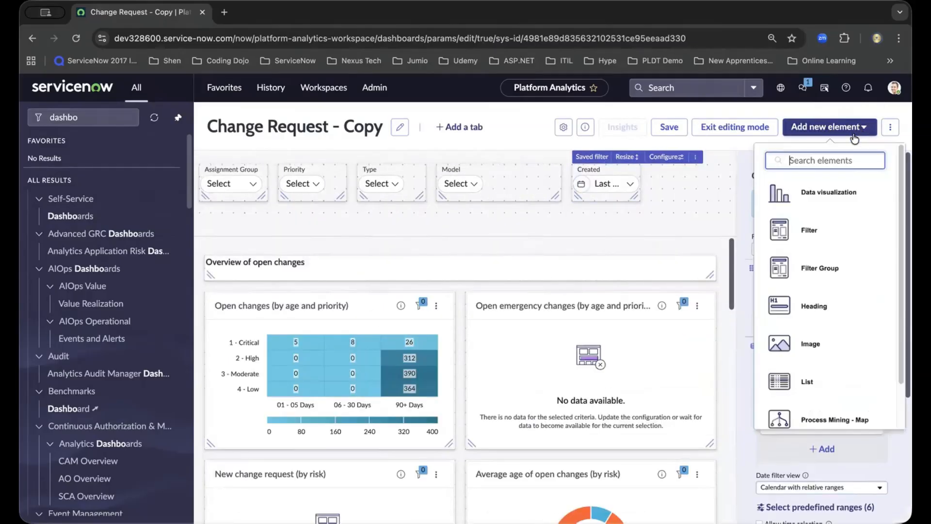
{"action": "left_click", "coordinate": [828, 239]}
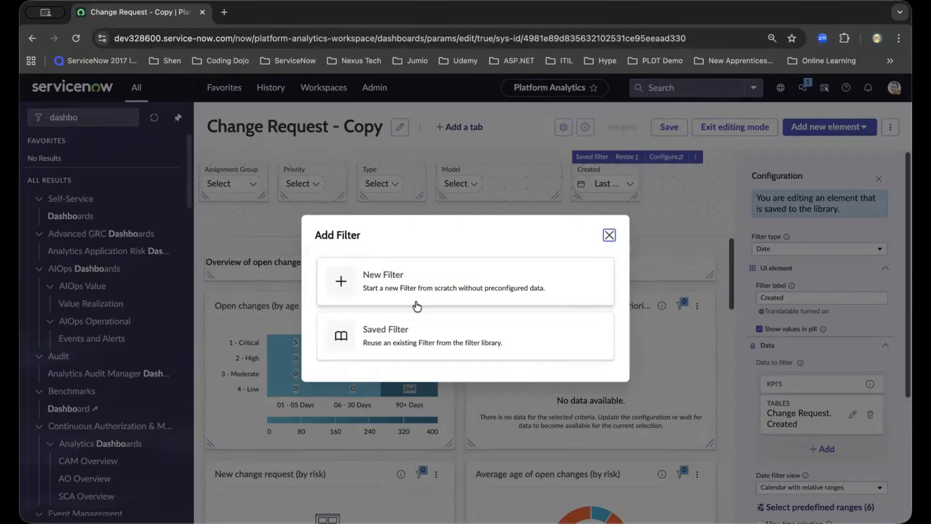
{"action": "left_click", "coordinate": [414, 335]}
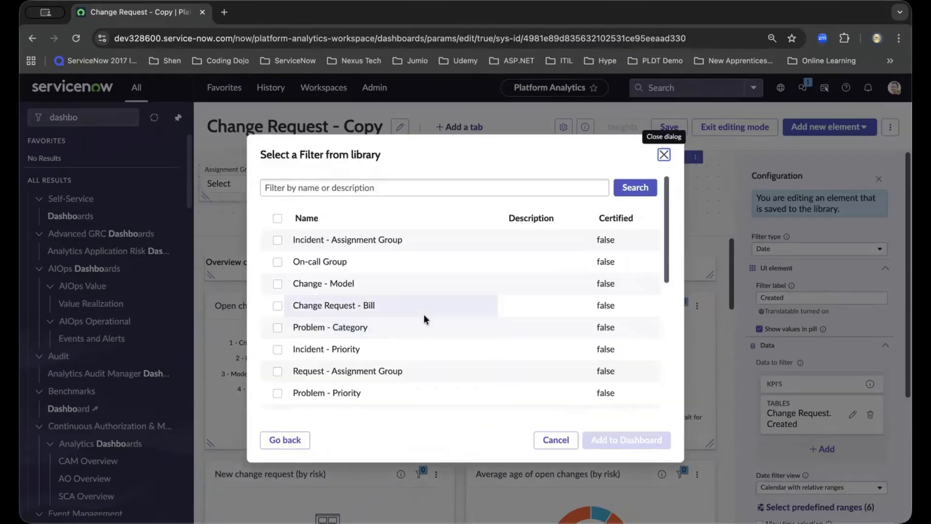
{"action": "left_click", "coordinate": [329, 188]}
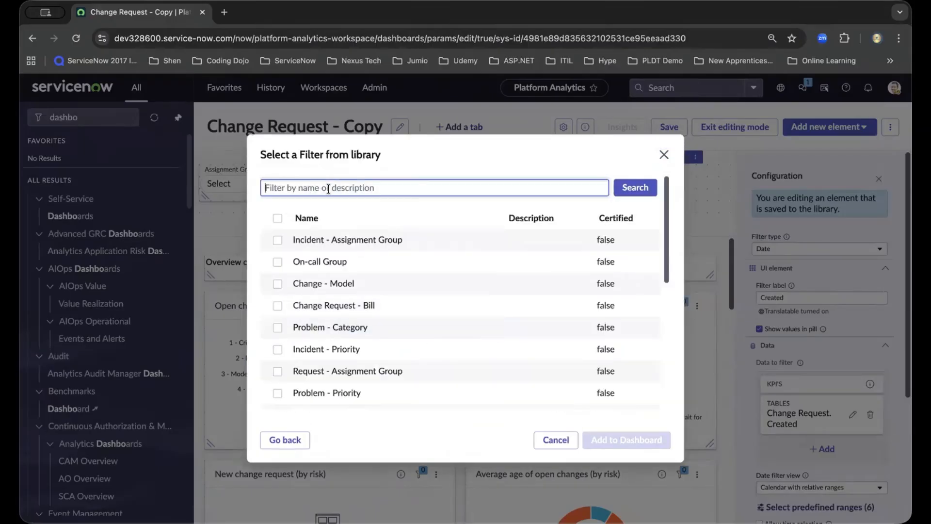
{"action": "type", "text": "bill"}
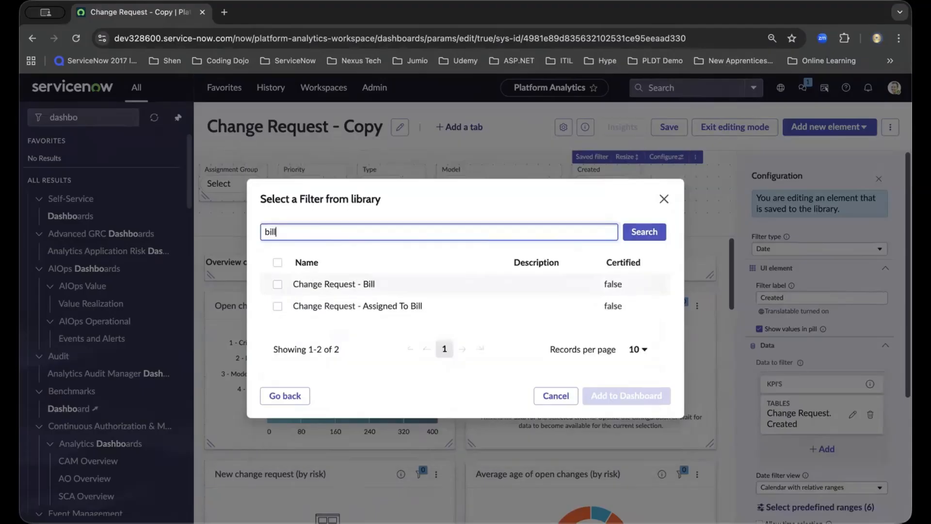
{"action": "left_click", "coordinate": [277, 306]}
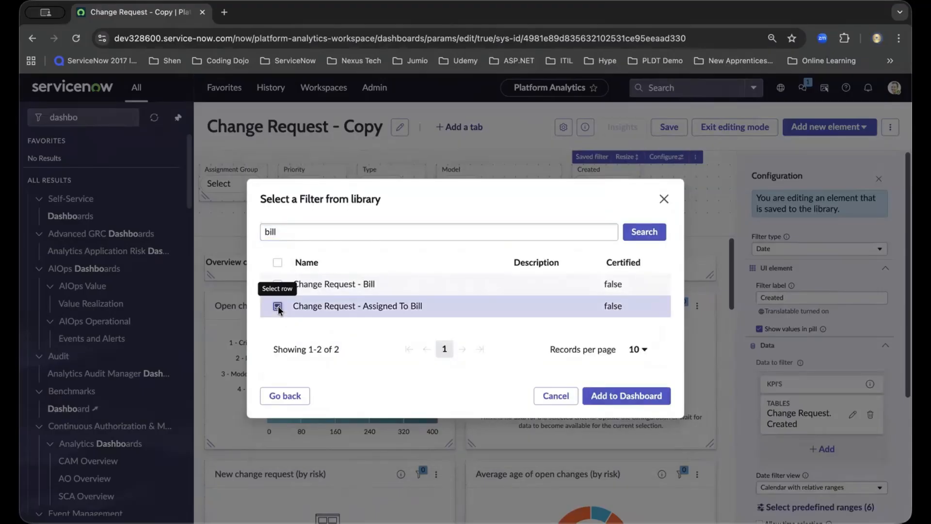
{"action": "left_click", "coordinate": [627, 396]}
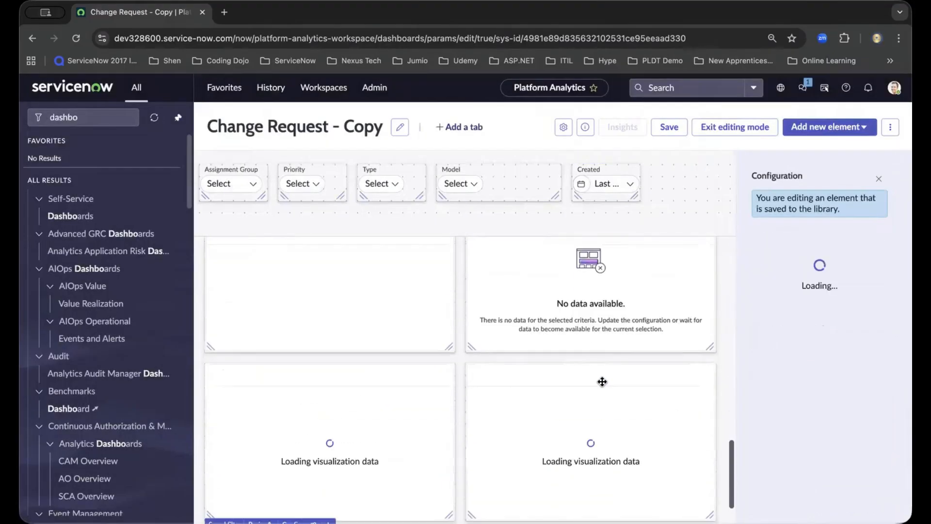
{"action": "left_click_drag", "start_coordinate": [251, 490], "coordinate": [697, 180]}
{"action": "left_click", "coordinate": [674, 127]}
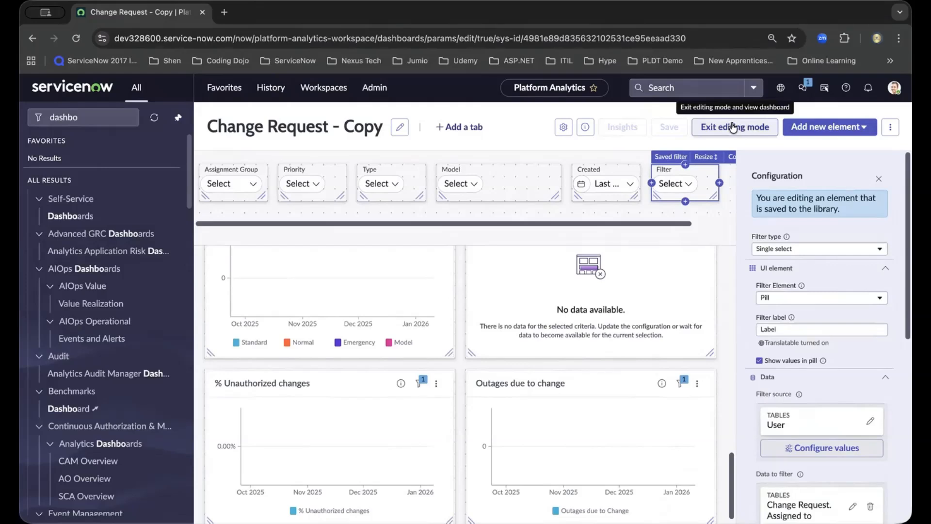
Set the added filter's label to "Assigned By" and save the change to the library.
{"action": "left_click_drag", "start_coordinate": [794, 330], "coordinate": [737, 329]}
{"action": "type", "text": "A"}
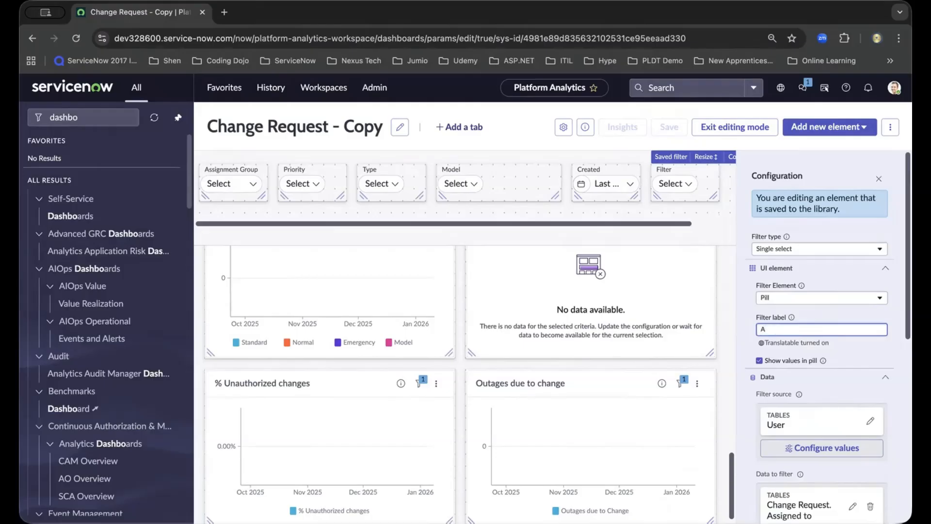
{"action": "type", "text": "ssigned By"}
{"action": "left_click", "coordinate": [796, 156]}
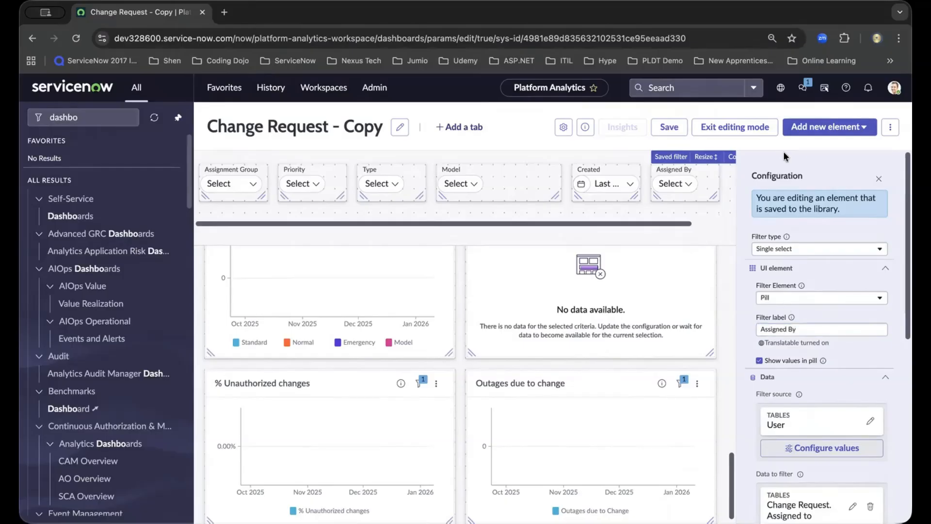
{"action": "left_click", "coordinate": [668, 126]}
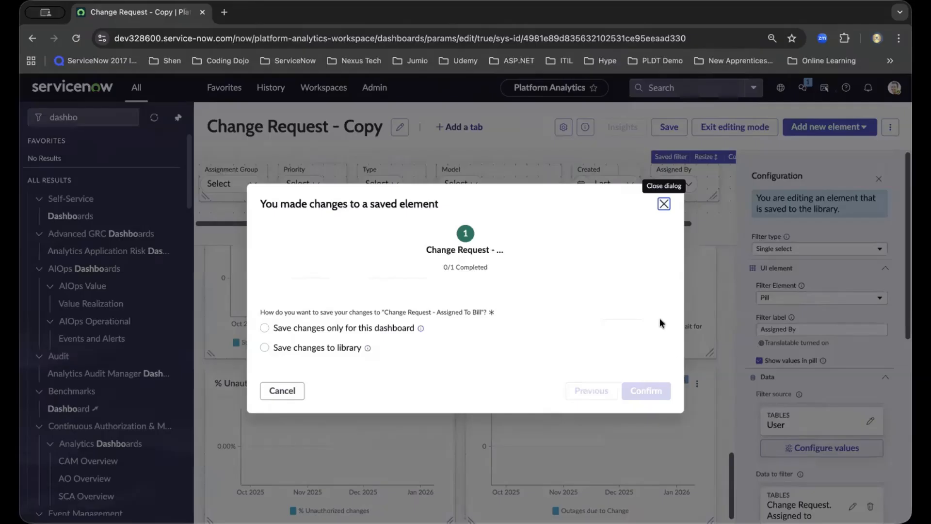
{"action": "left_click", "coordinate": [330, 348]}
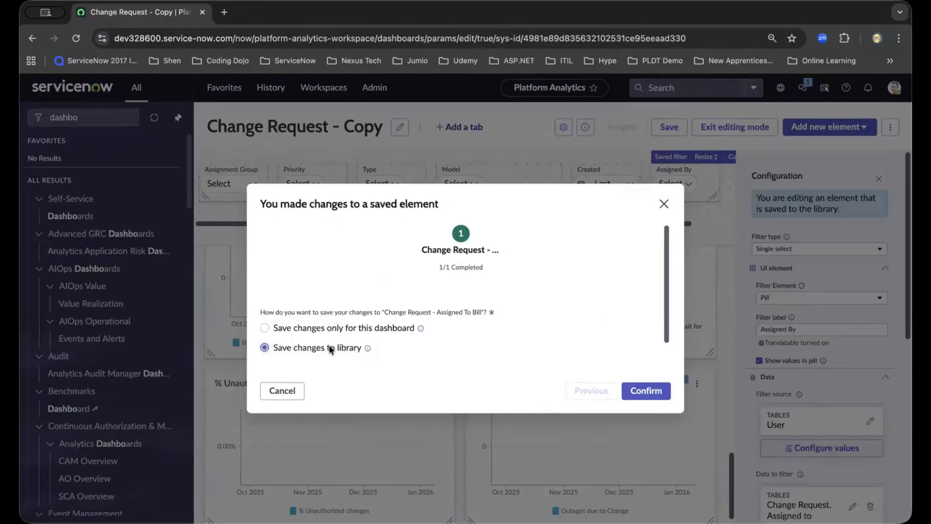
{"action": "left_click", "coordinate": [653, 387]}
Exit editing mode and apply the Assigned By filter with the second listed person.
{"action": "left_click", "coordinate": [723, 128]}
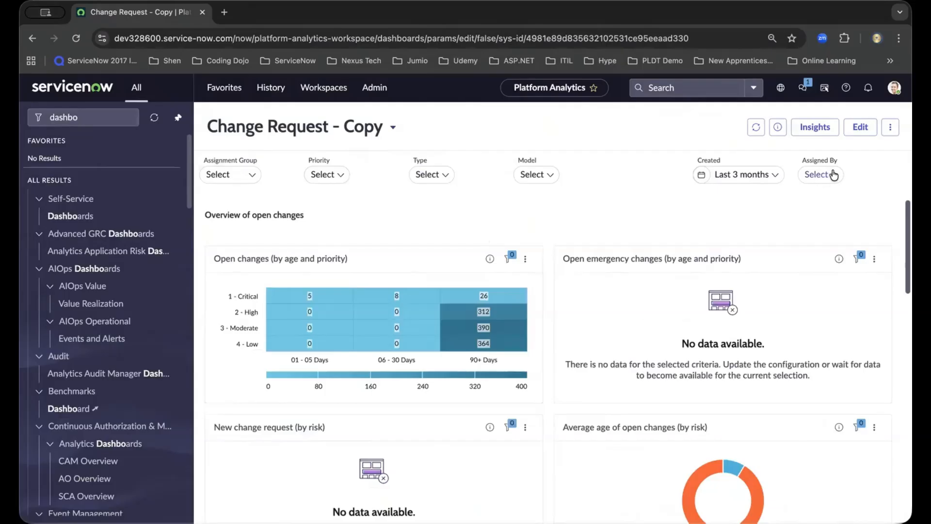
{"action": "left_click", "coordinate": [818, 176]}
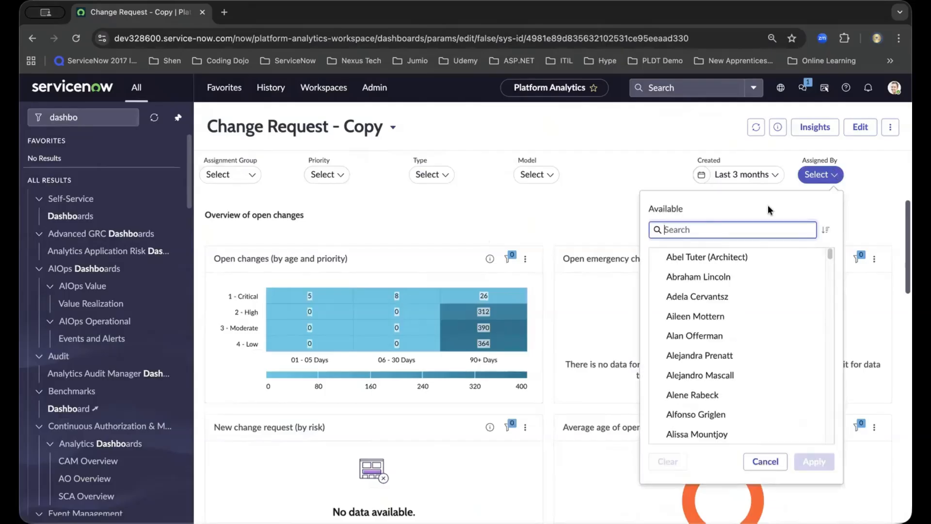
{"action": "left_click", "coordinate": [702, 273]}
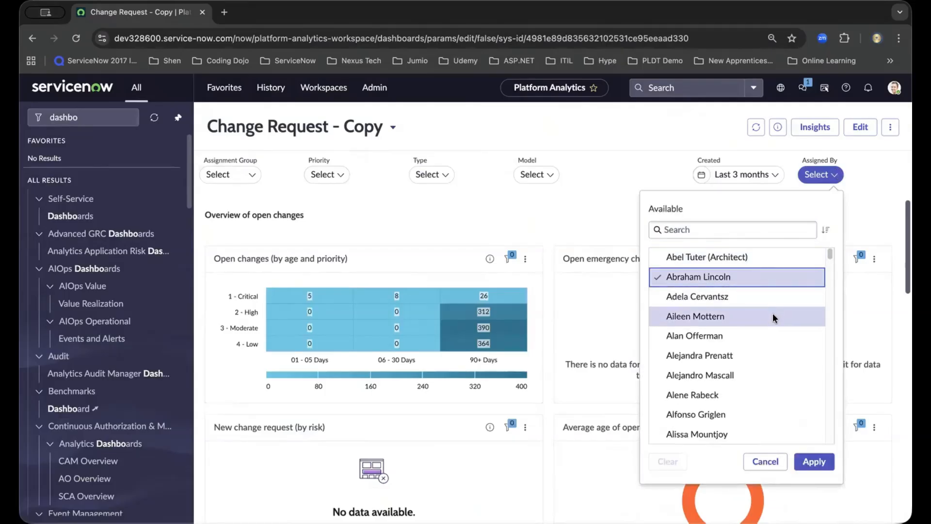
{"action": "left_click", "coordinate": [817, 461]}
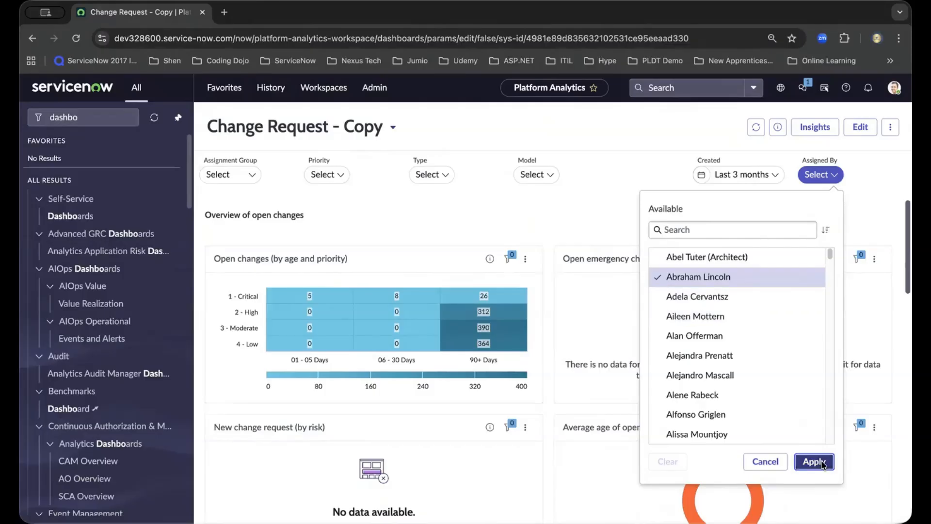